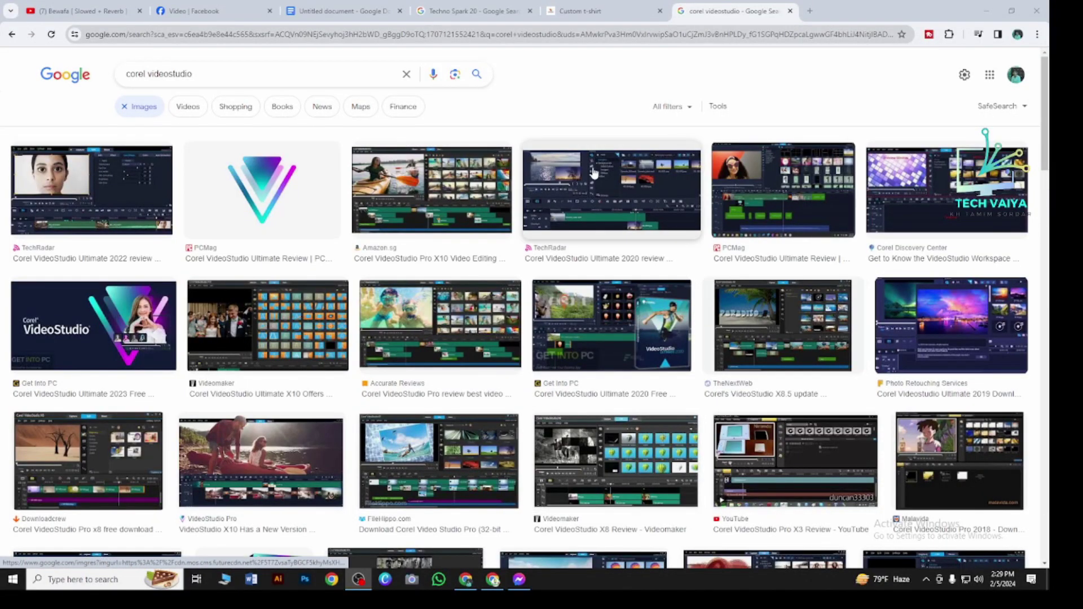
Step: Preview the TechRadar review, PCMag logo and Videomaker X10 wedding image results
click(579, 195)
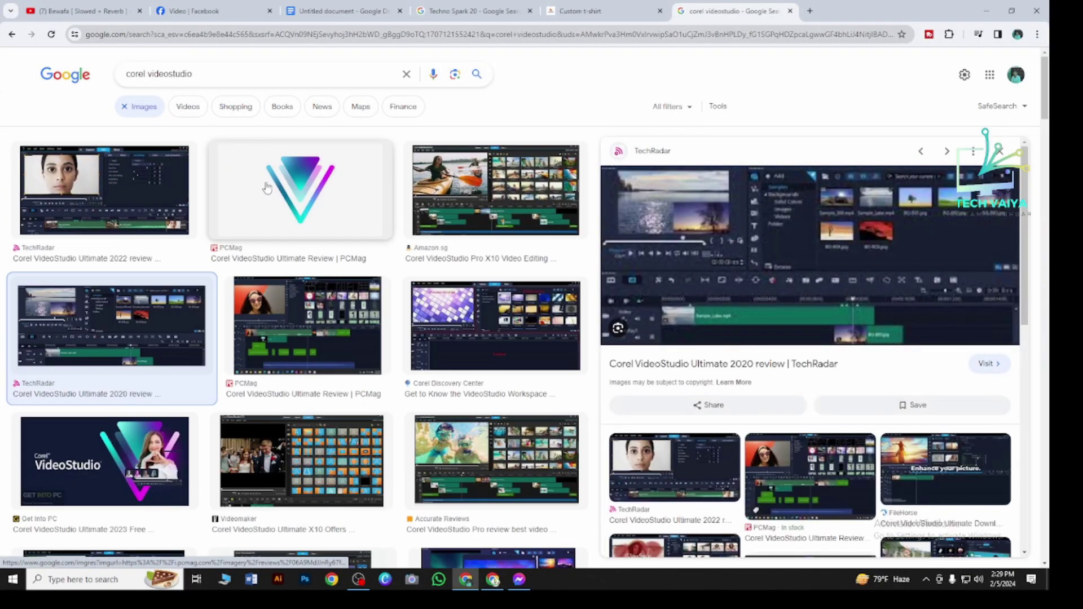
click(311, 215)
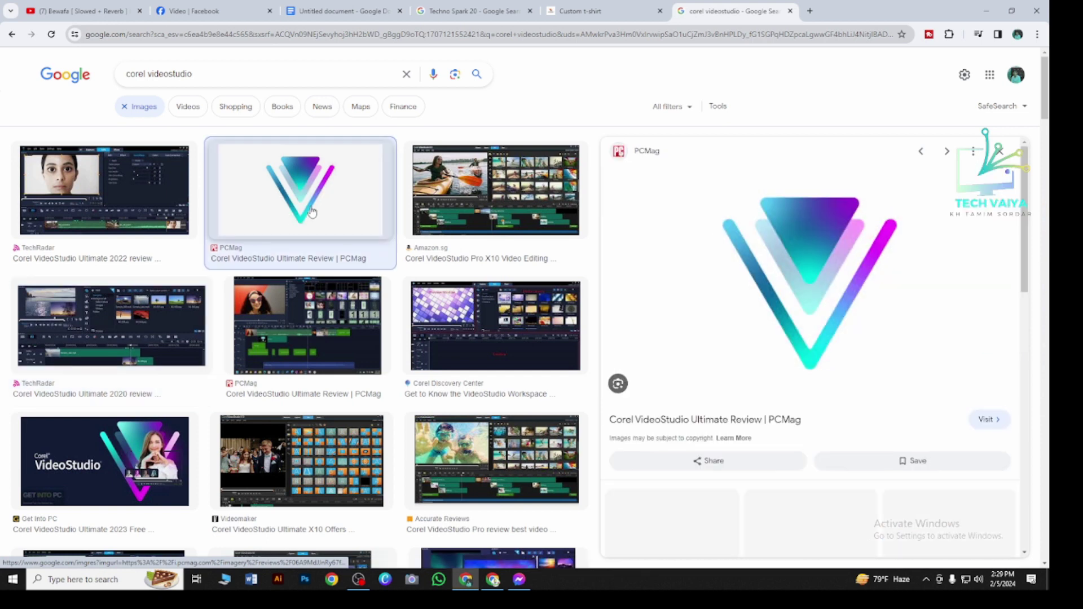
scroll(796, 372, down, 2)
scroll(830, 375, up, 2)
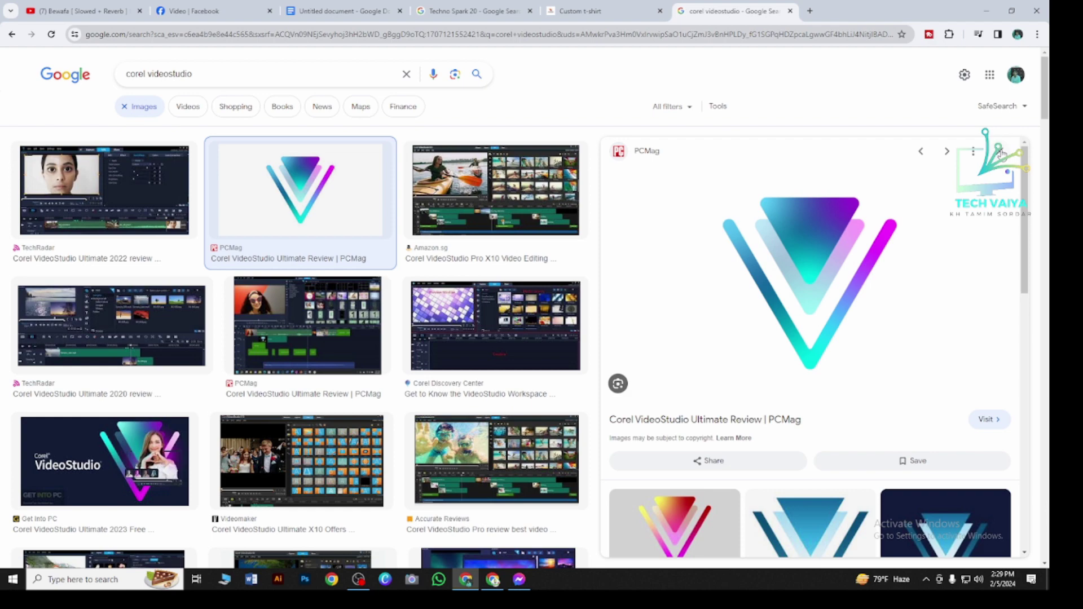
click(1000, 152)
click(271, 457)
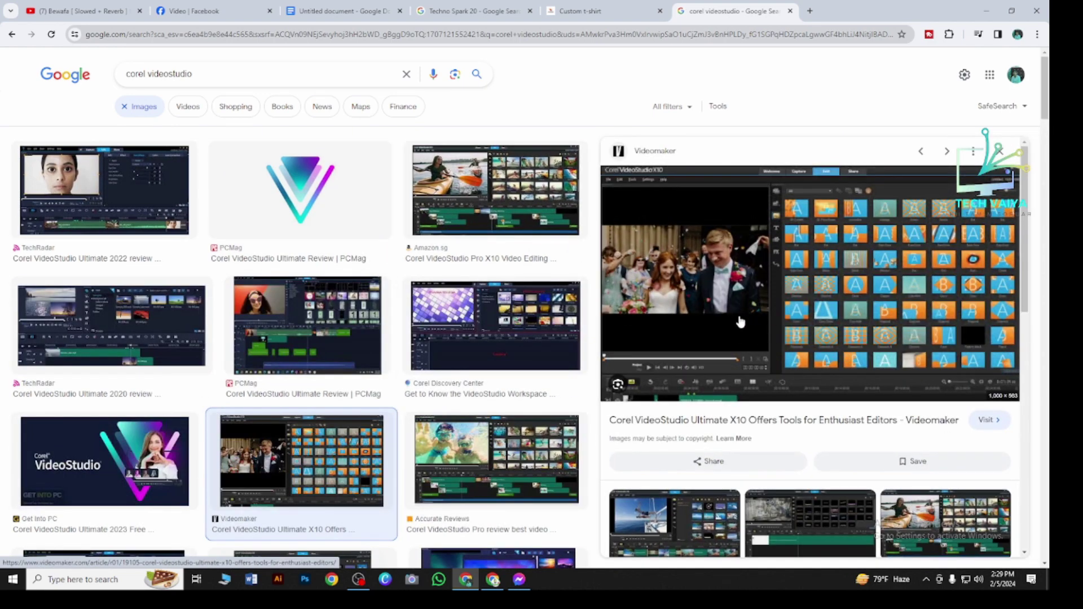
scroll(741, 322, down, 5)
scroll(741, 322, down, 3)
scroll(745, 339, down, 5)
scroll(750, 354, up, 10)
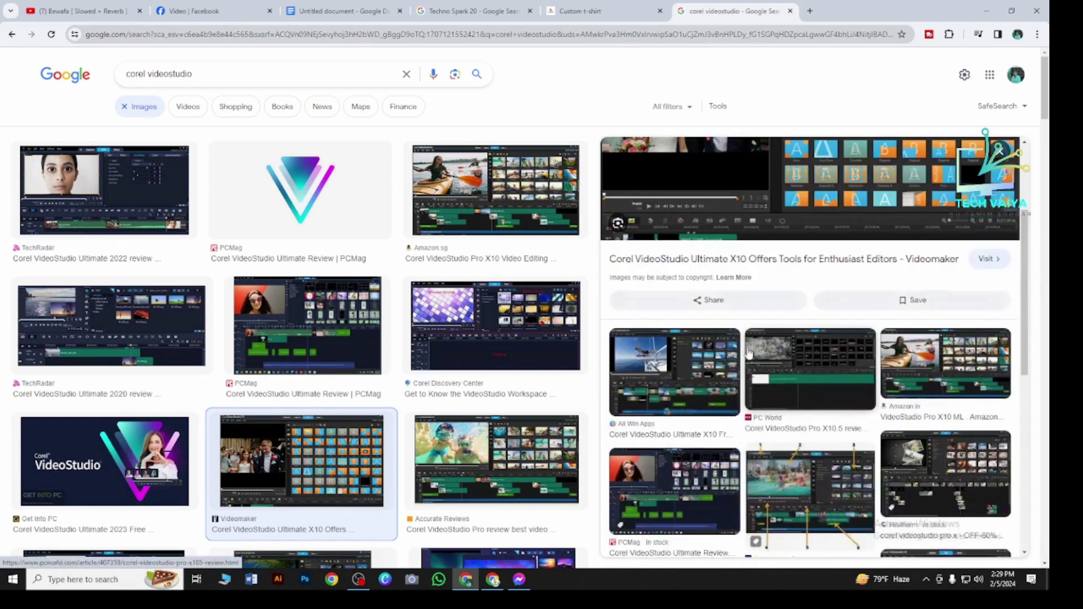
scroll(750, 354, up, 3)
click(999, 150)
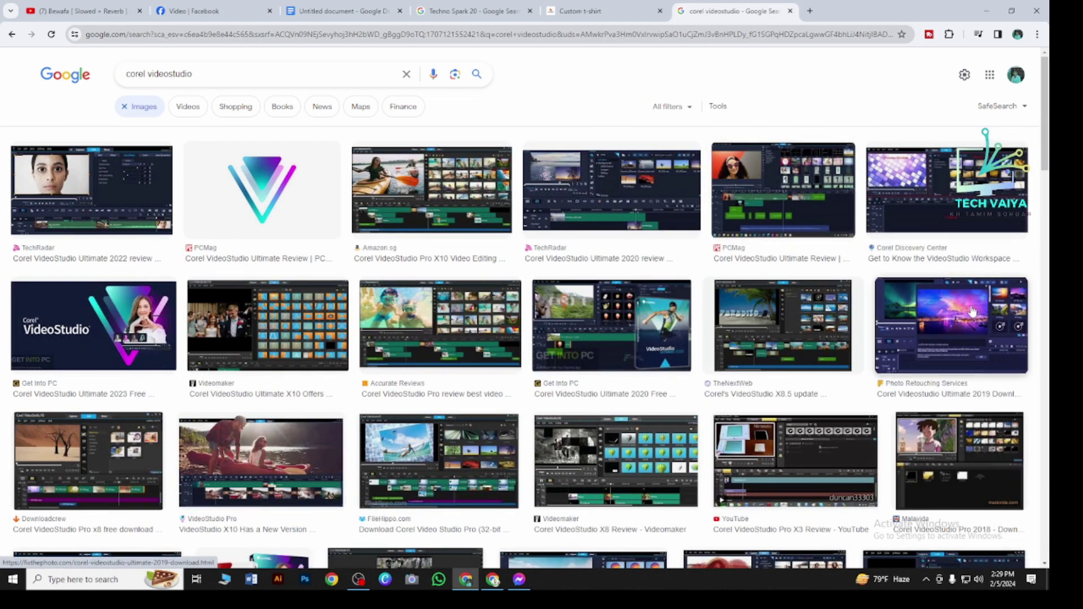
Step: Preview the Ultimate 2019 Download, FileHippo, X10 New Version and PCMag logo images
click(976, 312)
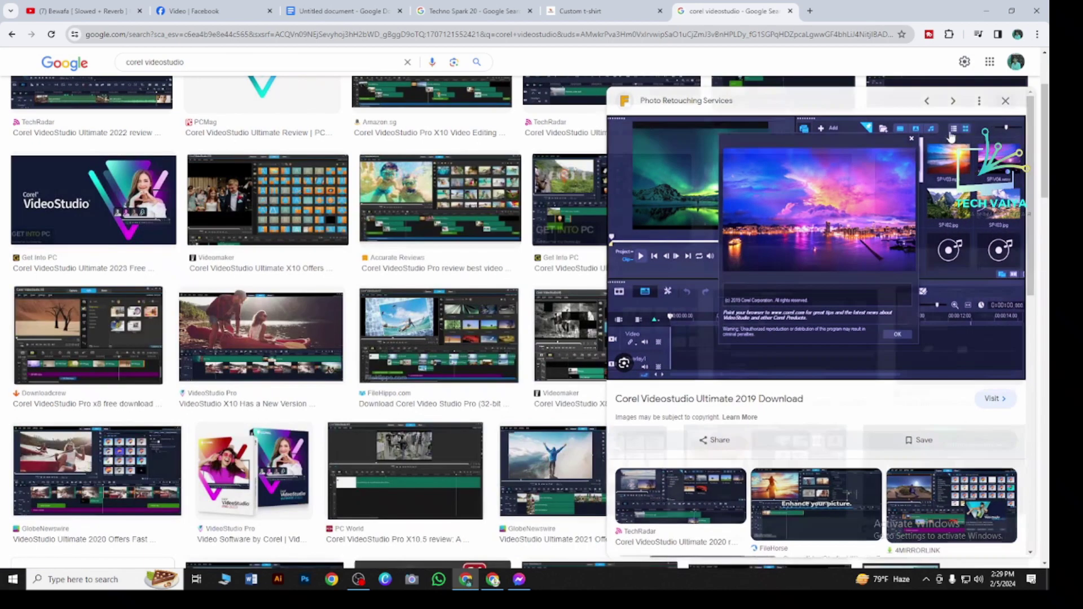
click(1000, 101)
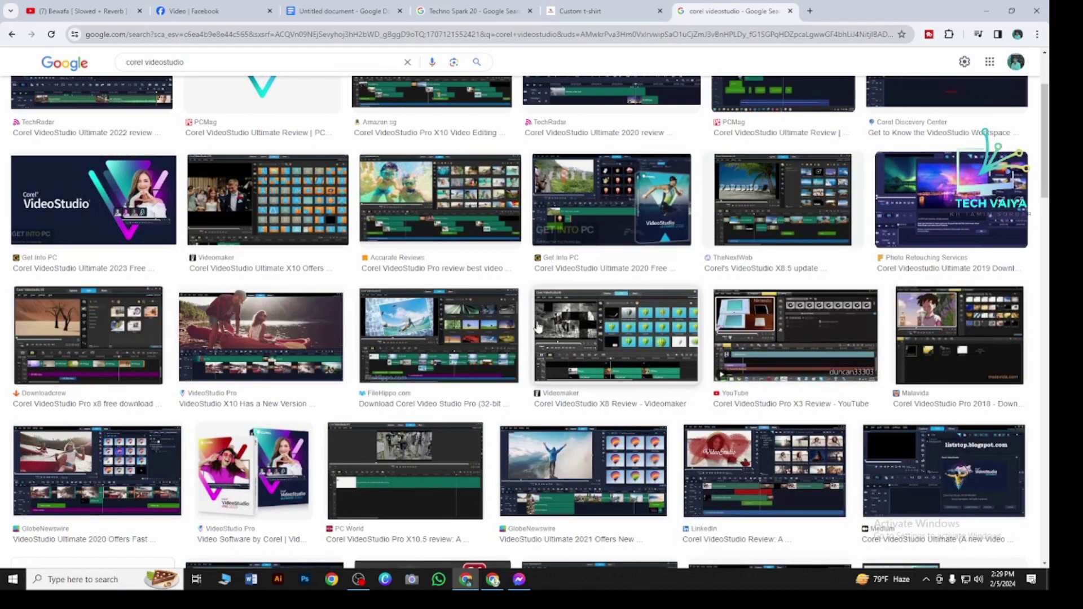
scroll(507, 350, down, 1)
scroll(480, 361, up, 1)
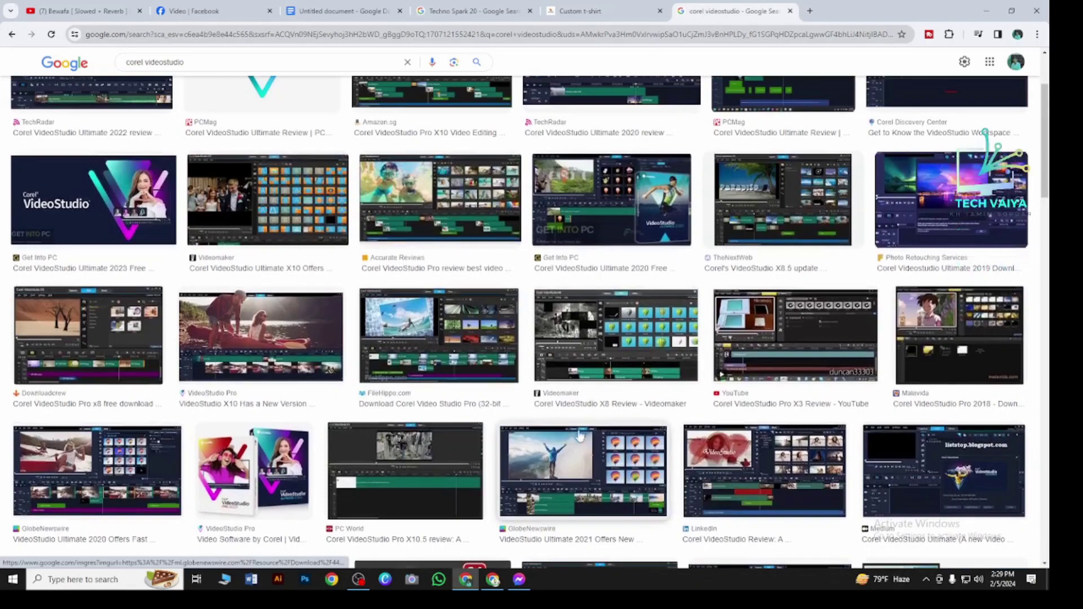
click(441, 365)
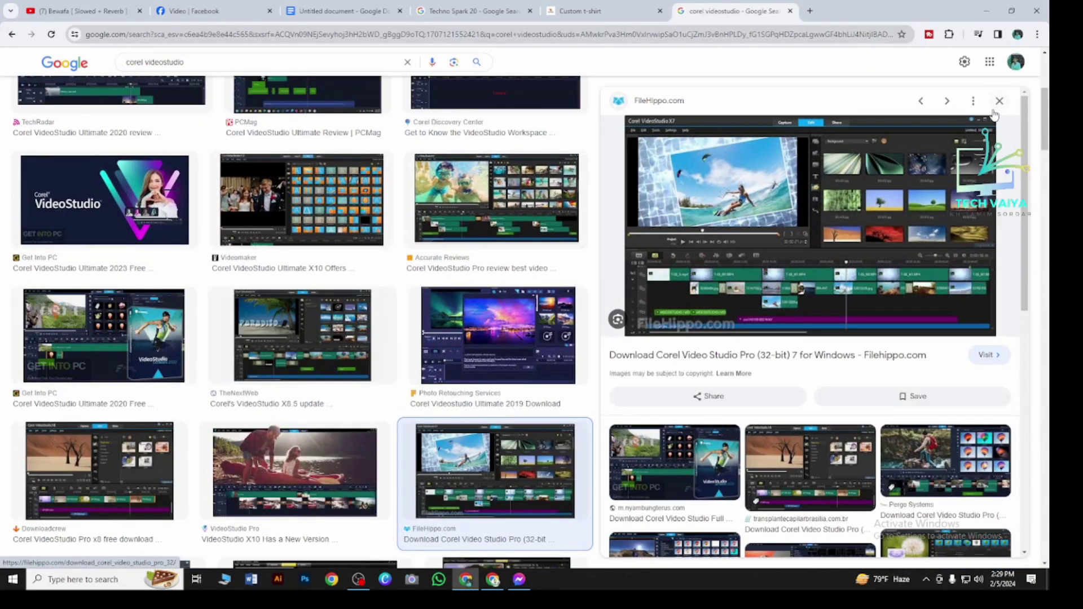
click(999, 102)
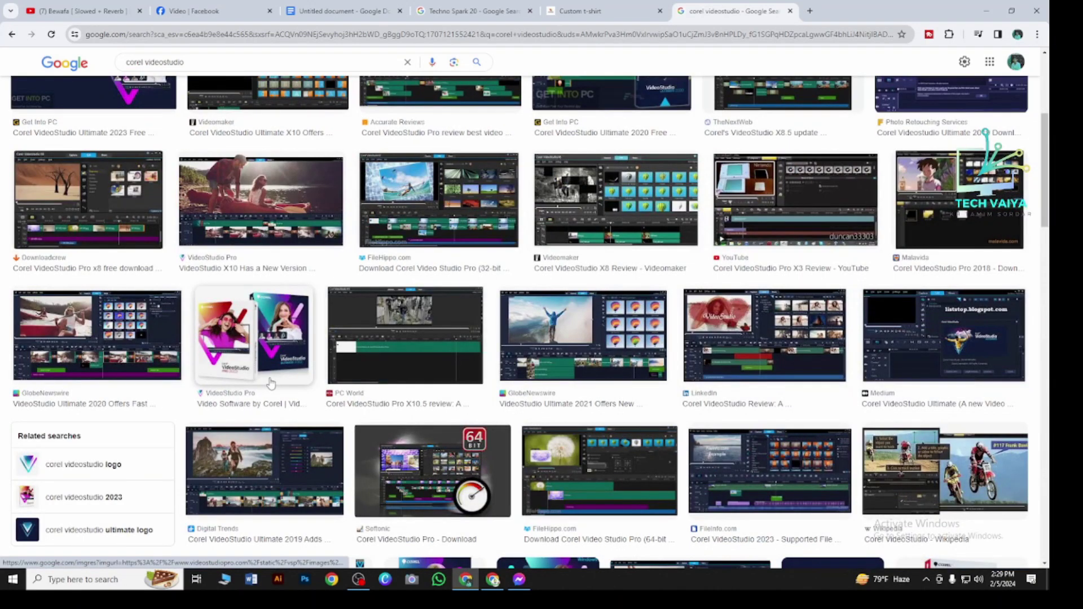
scroll(271, 354, up, 2)
click(285, 314)
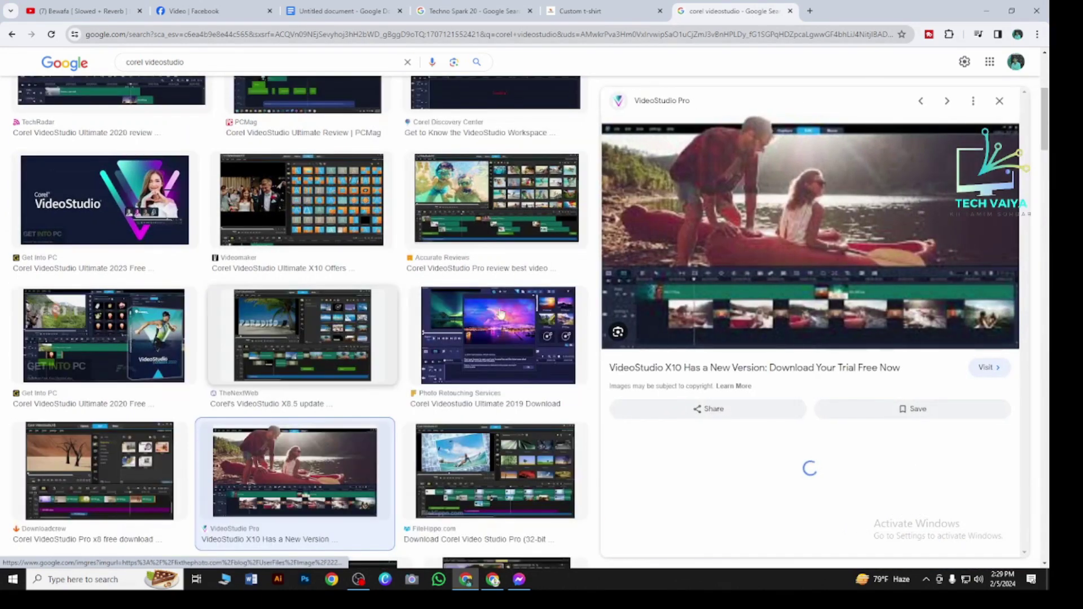
click(999, 102)
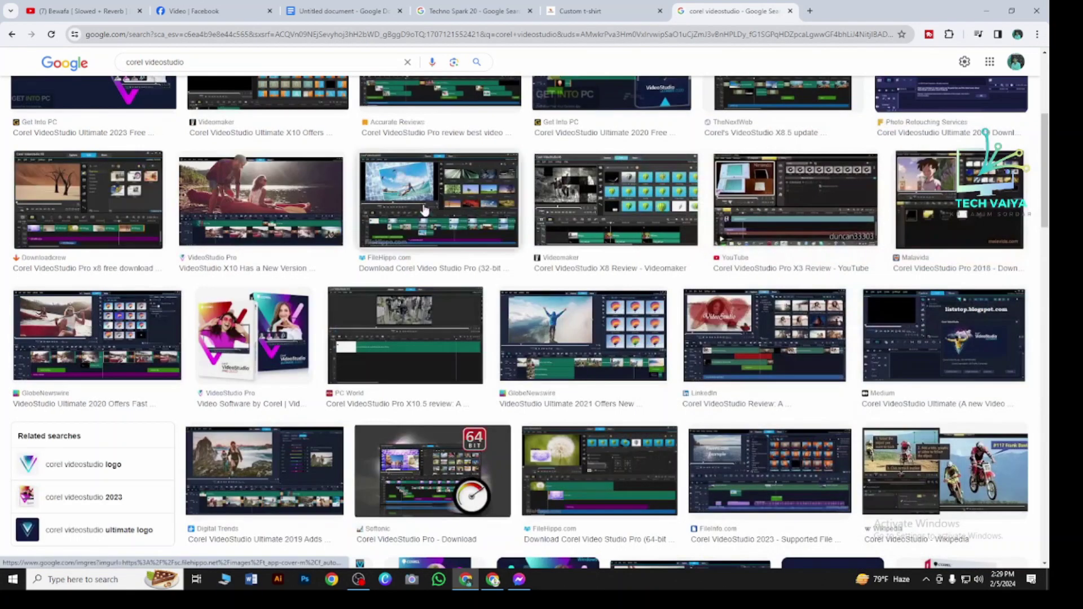
scroll(241, 294, up, 5)
scroll(302, 297, up, 1)
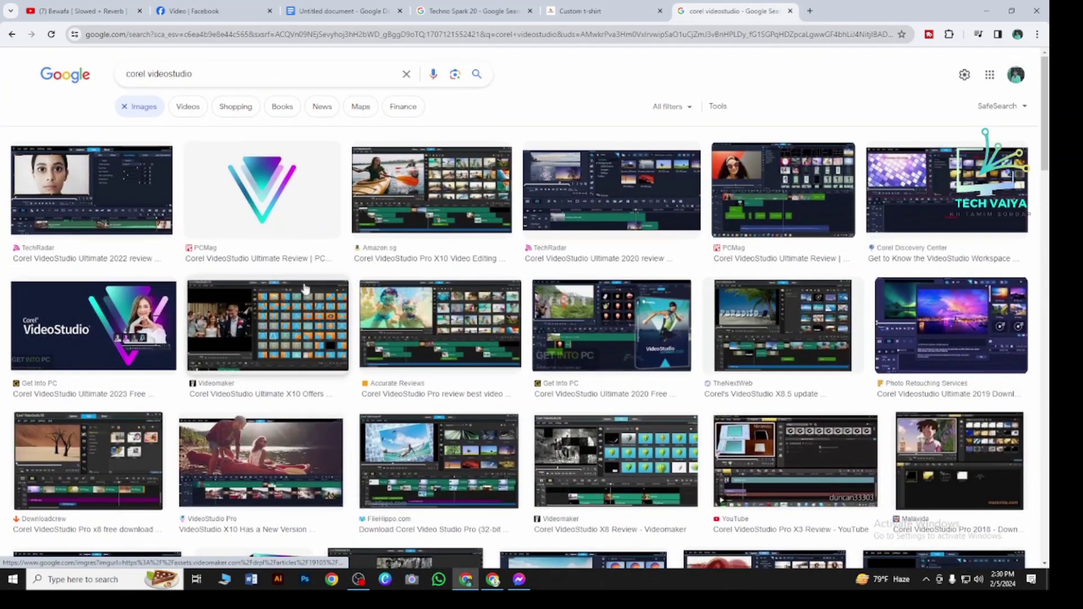
click(259, 209)
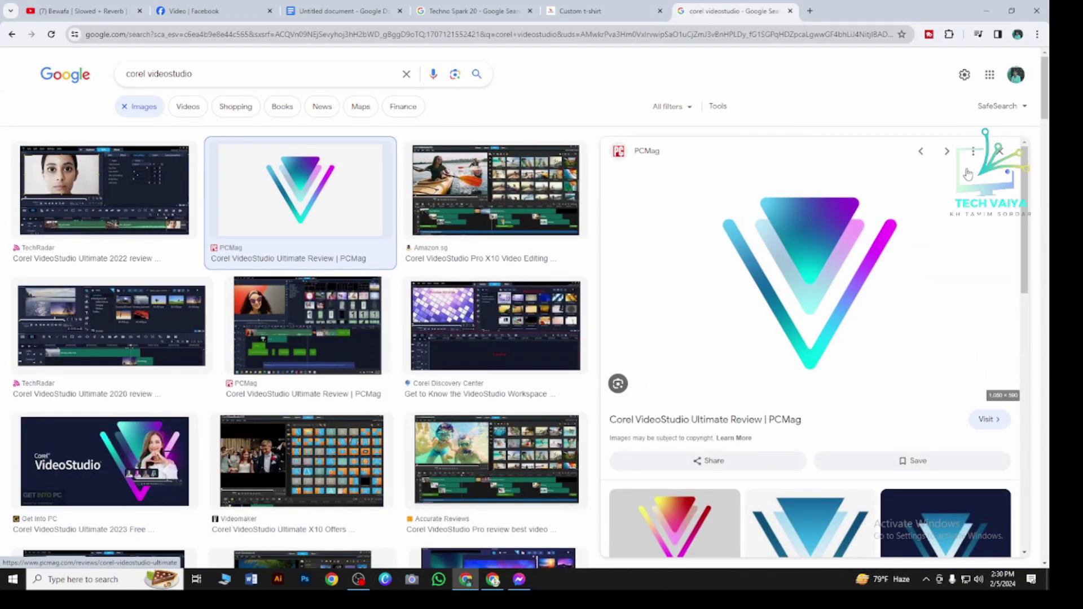
click(999, 152)
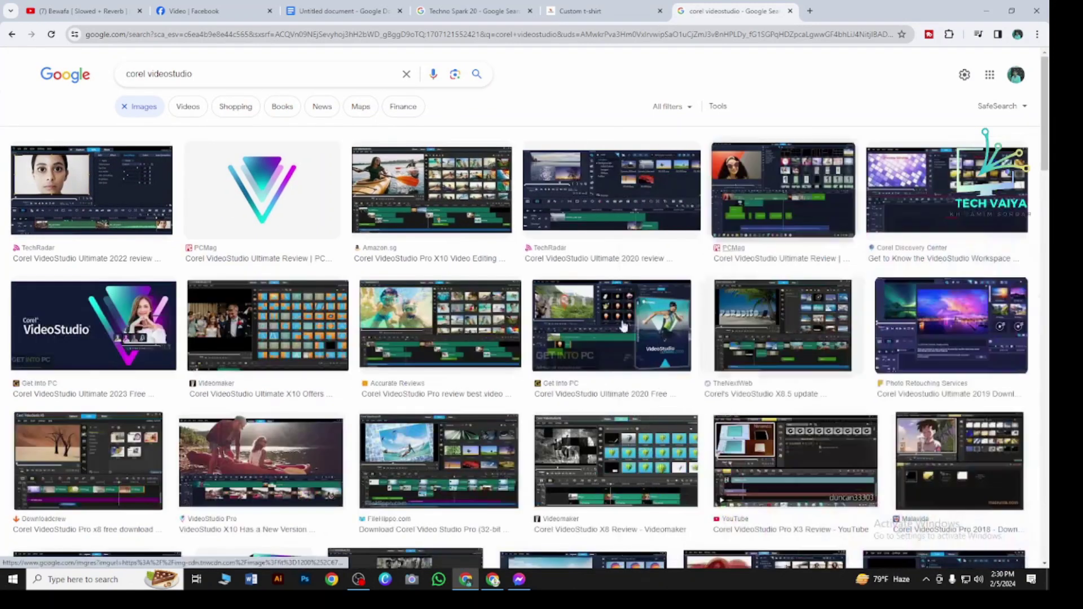
Step: Preview other images until the VideoStudio Pro 2023 box-art is open, then select the search phrase
click(923, 184)
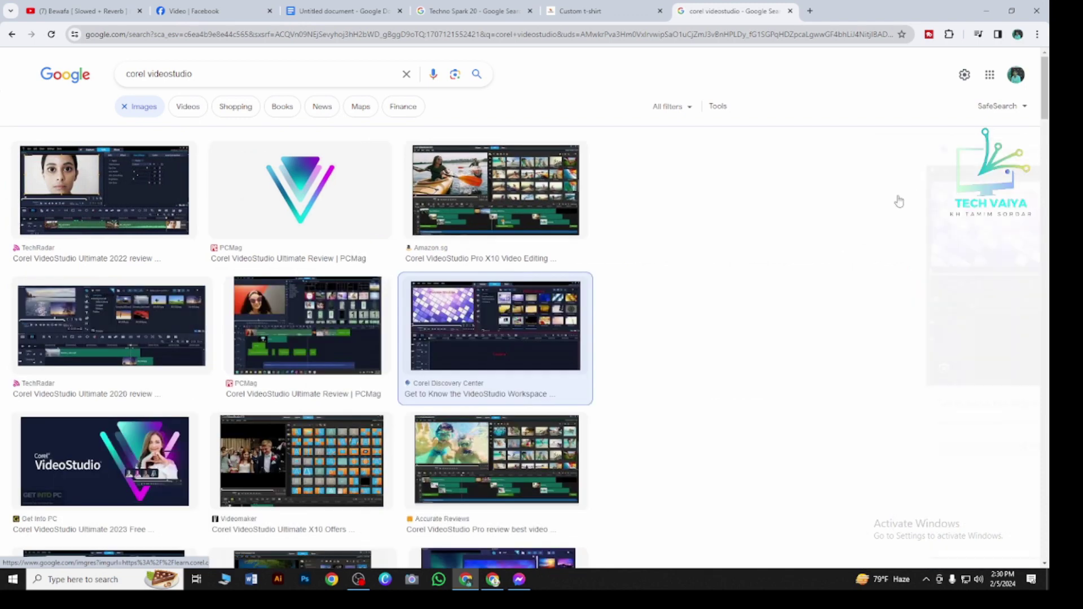
scroll(475, 352, down, 1)
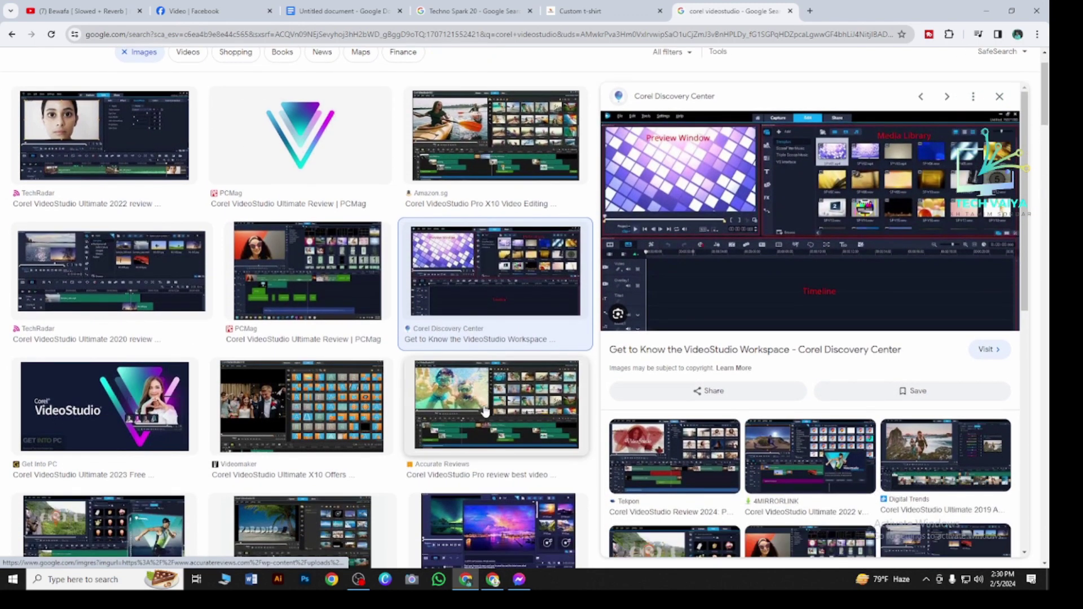
click(485, 412)
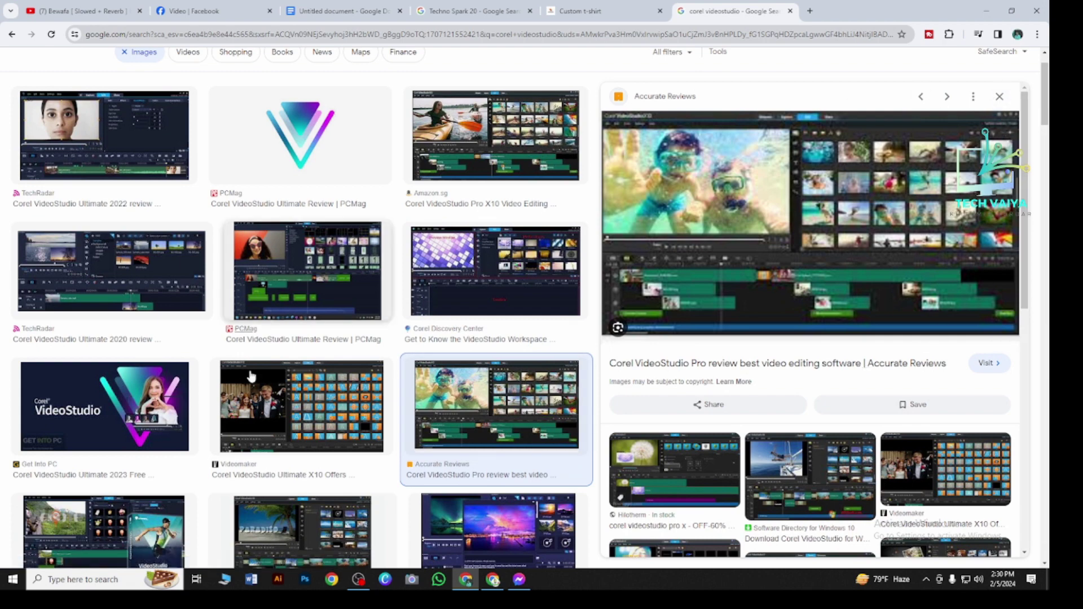
scroll(316, 396, down, 5)
scroll(322, 398, down, 4)
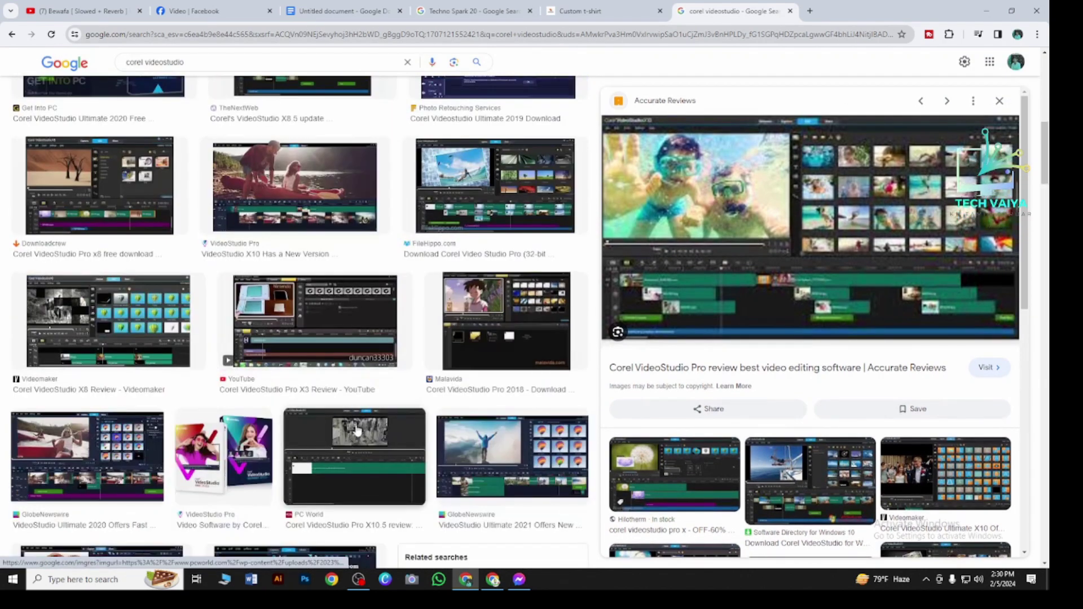
click(333, 453)
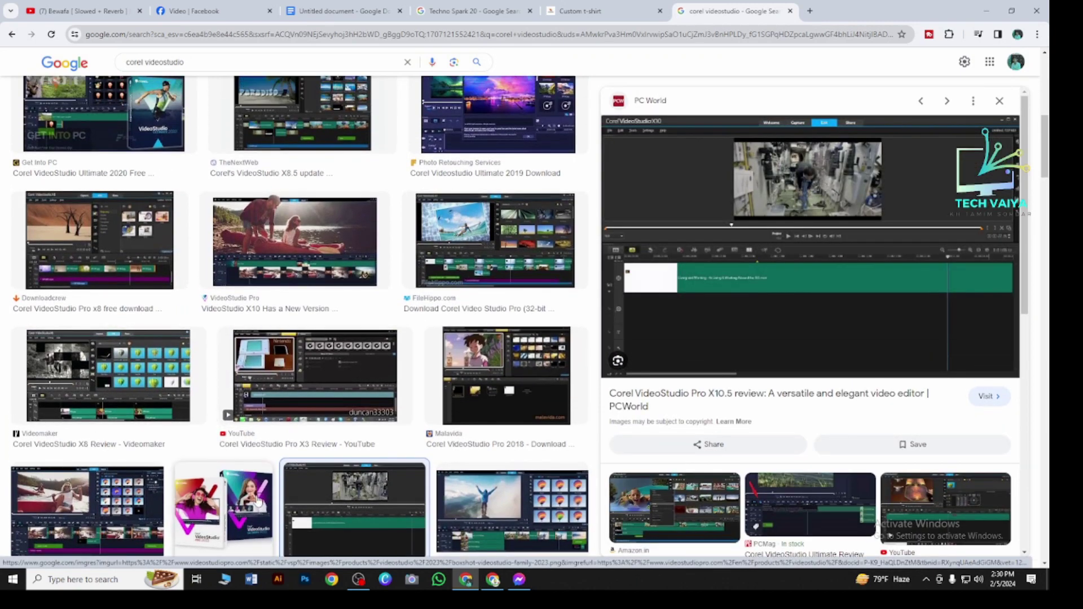
click(265, 492)
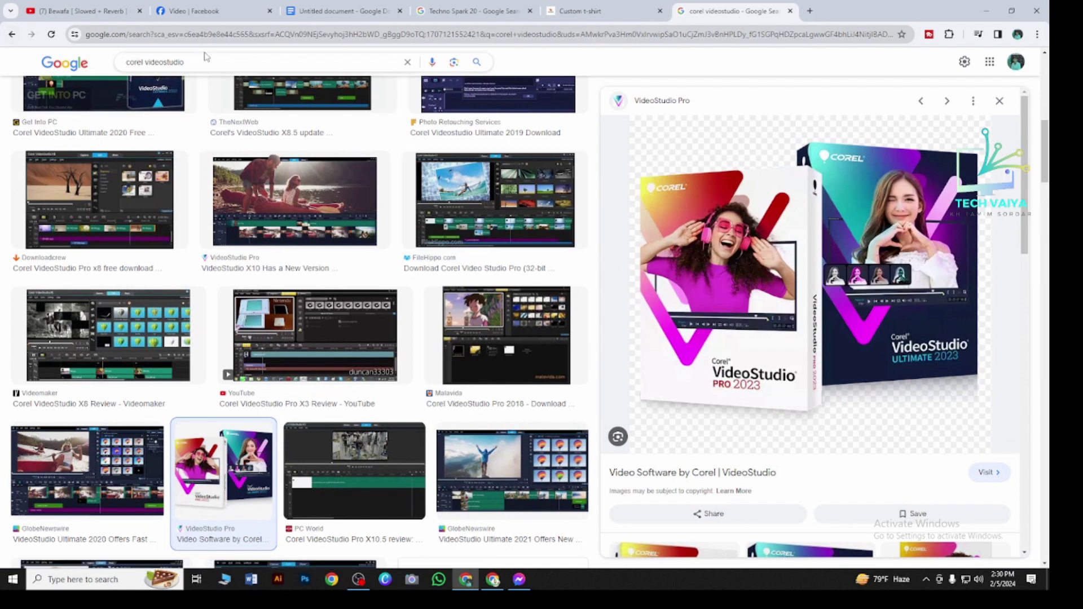
drag(206, 62, 120, 62)
key(ctrl+c)
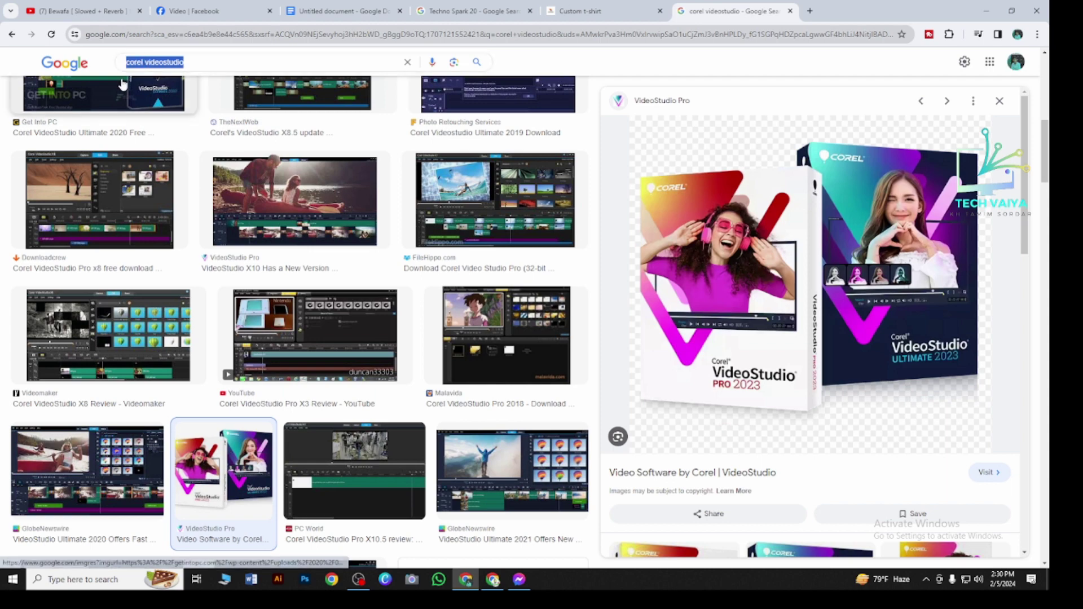
Step: In a new tab, paste the copied phrase, fix it to 'corel video studio', and search
click(809, 10)
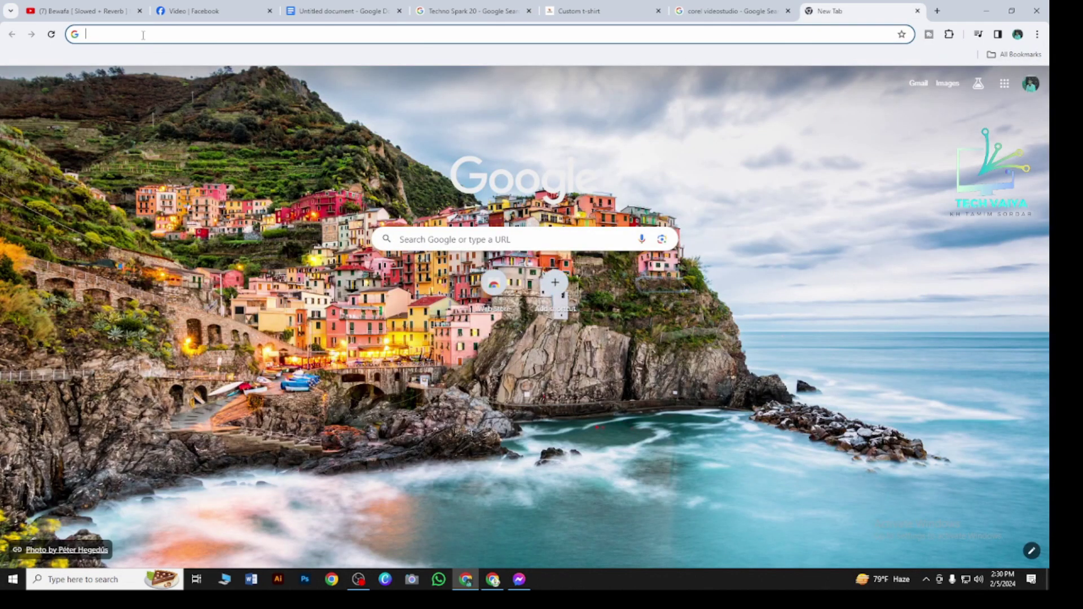
key(ctrl+v)
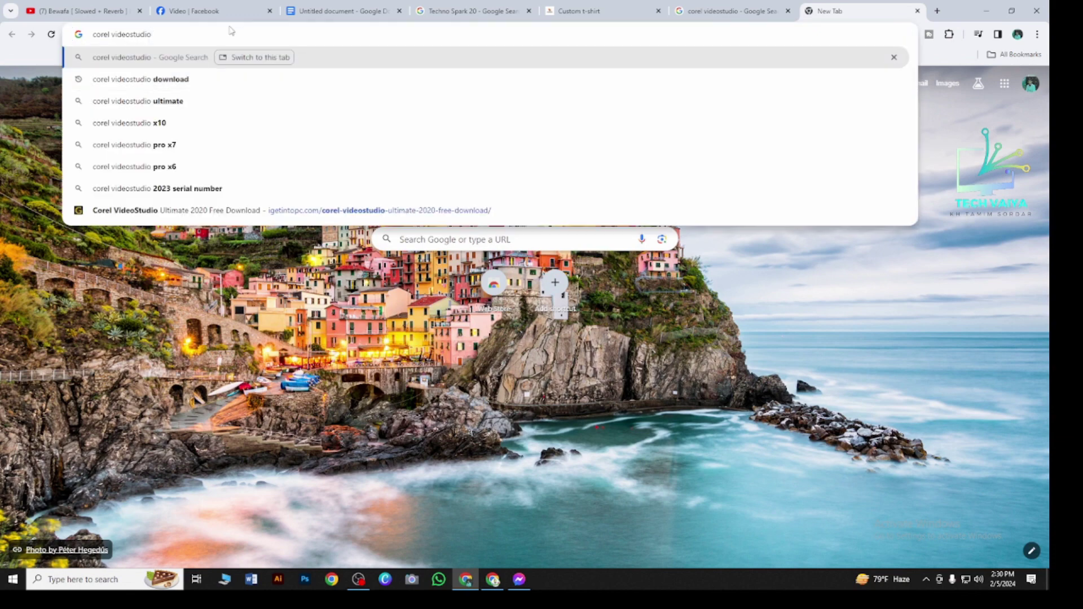
click(128, 31)
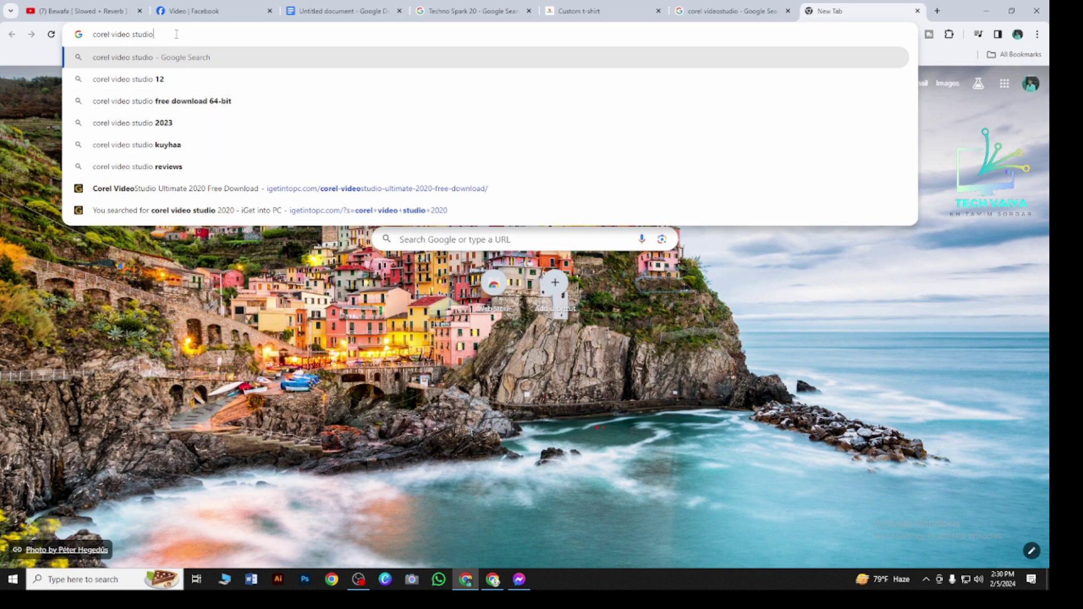
key(Return)
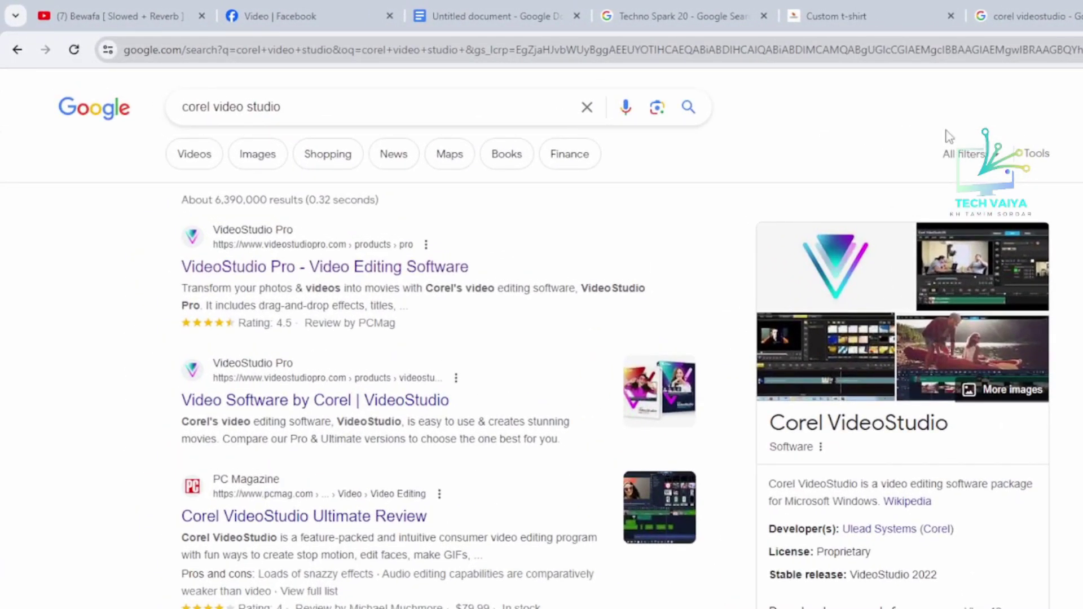
Step: Open the first result, 'VideoStudio Pro - Video Editing Software'
click(340, 270)
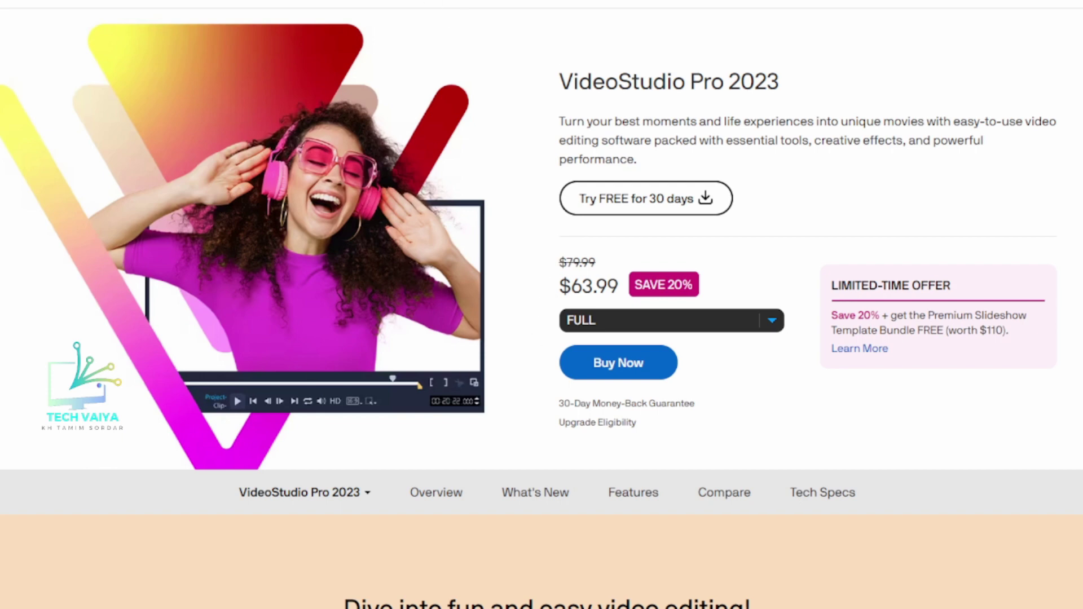
Step: Compute 120 × 63.99 in Calculator, then start the 'Try FREE for 30 days' download
key(super+s)
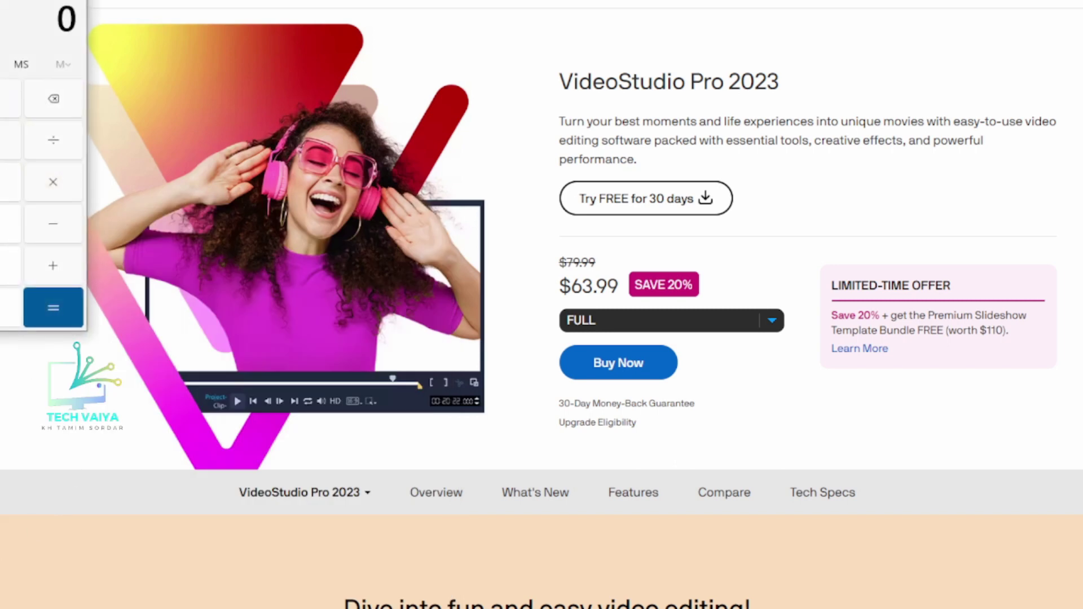
text(120)
text(6)
text(3)
text(.9)
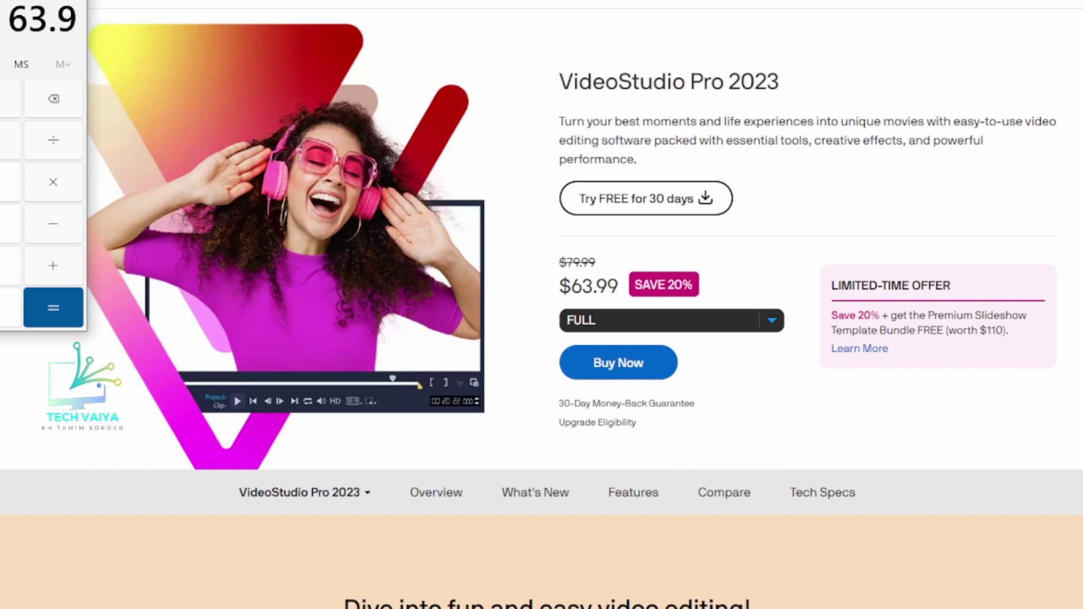
text(9)
key(Return)
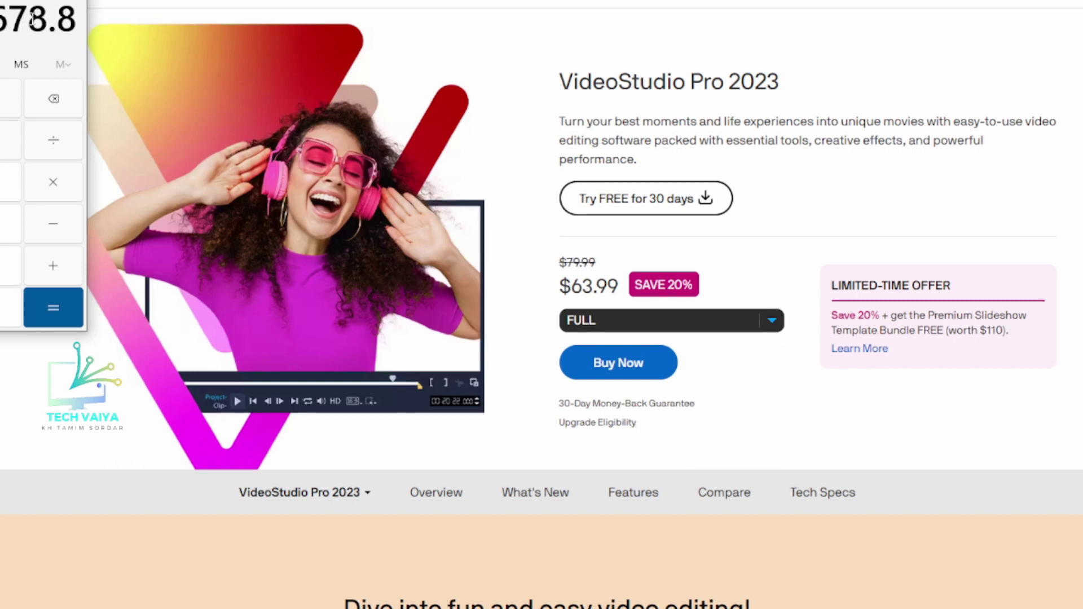
mouse_move(48, 15)
mouse_down()
mouse_move(1, 17)
mouse_move(46, 25)
mouse_up()
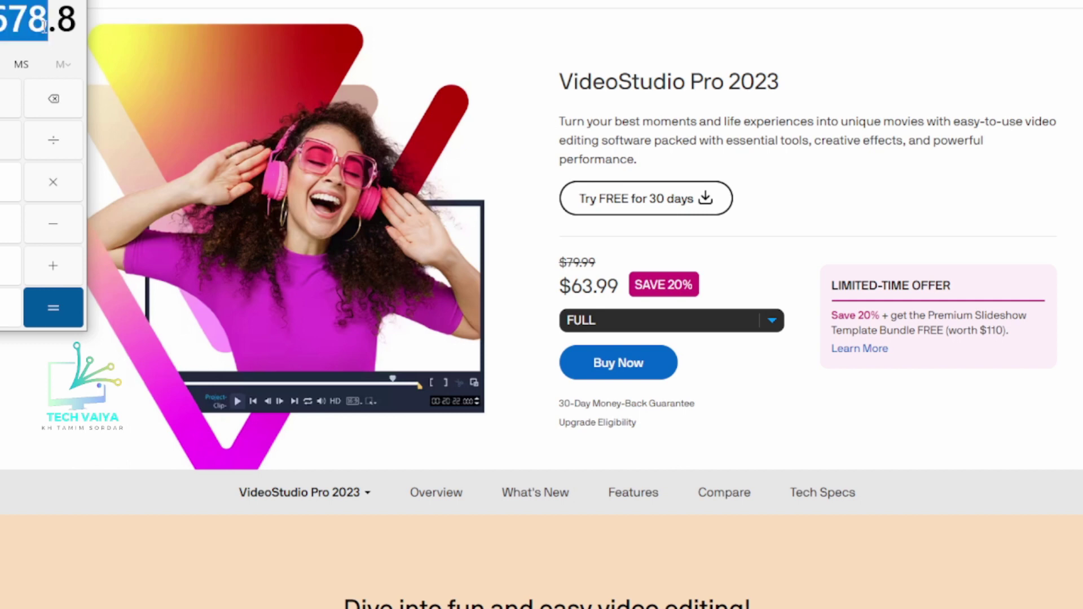
click(756, 186)
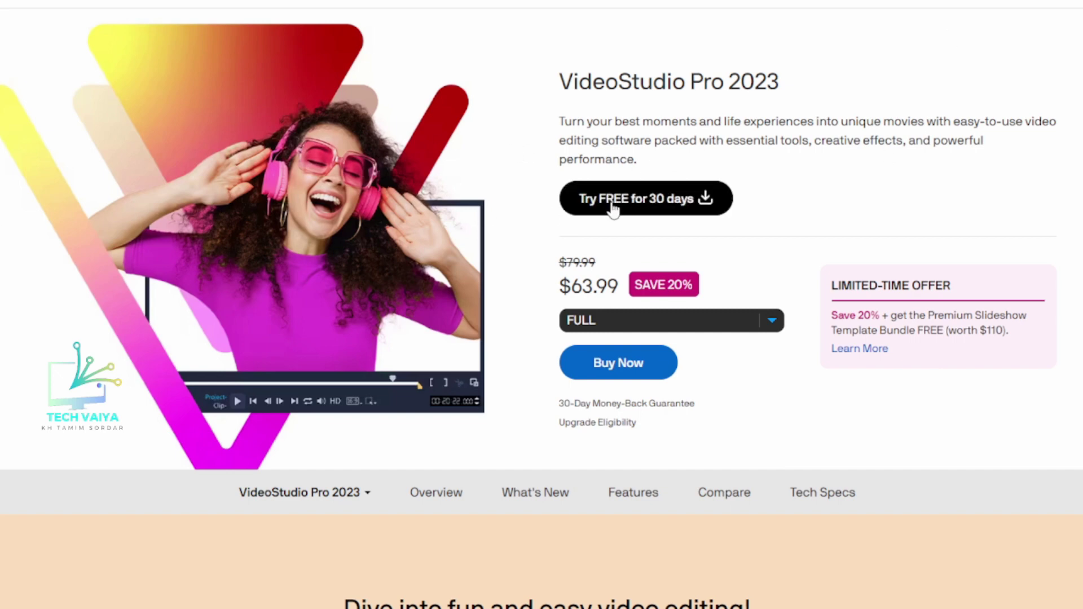
click(653, 200)
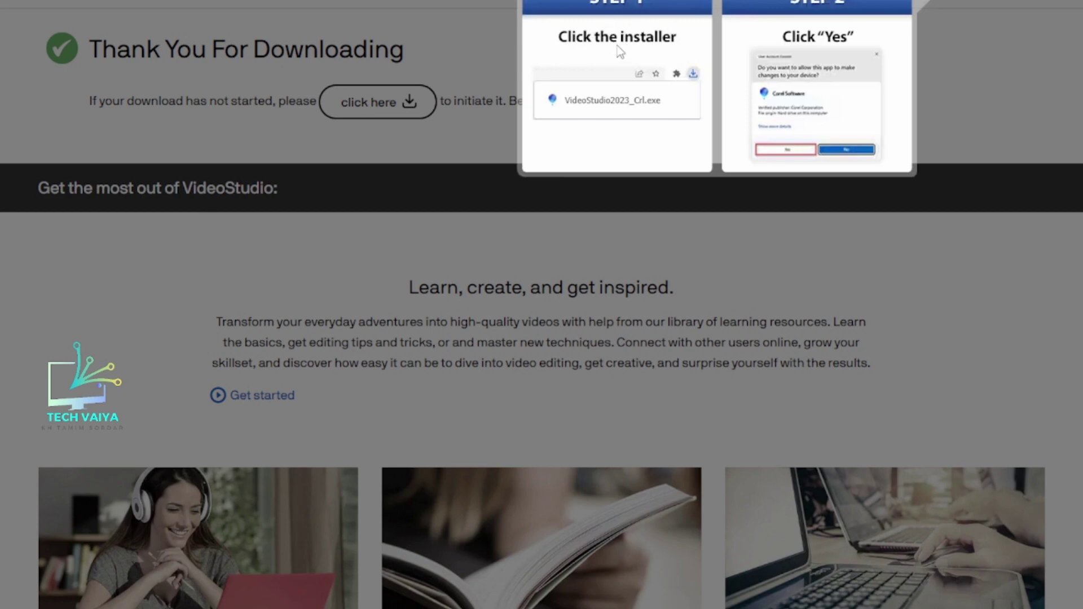
Step: Dismiss the installer-steps popup and restart the trial download via 'click here'
click(636, 51)
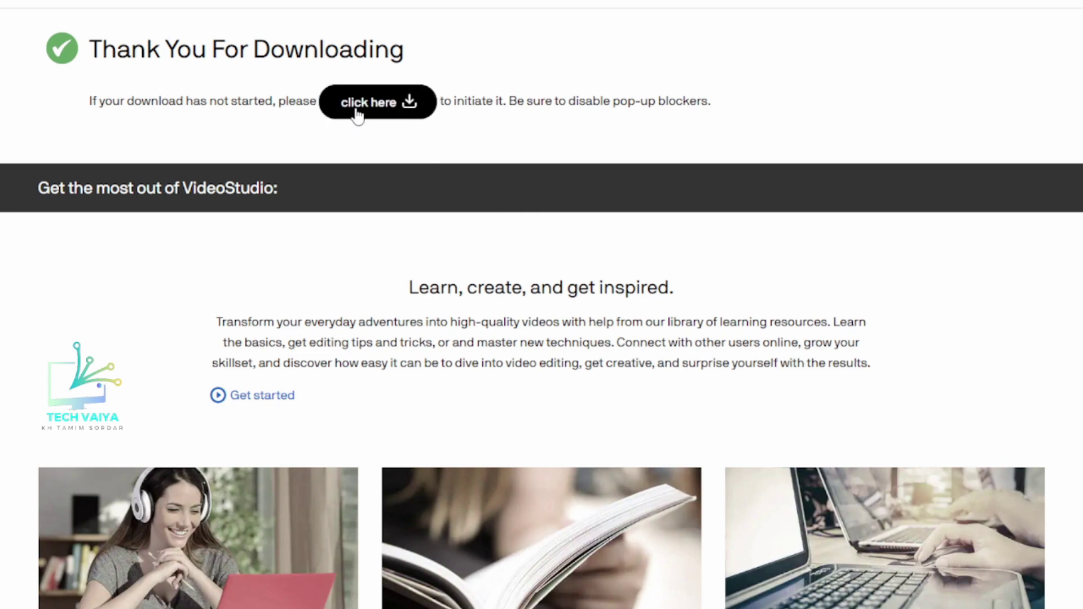
click(381, 111)
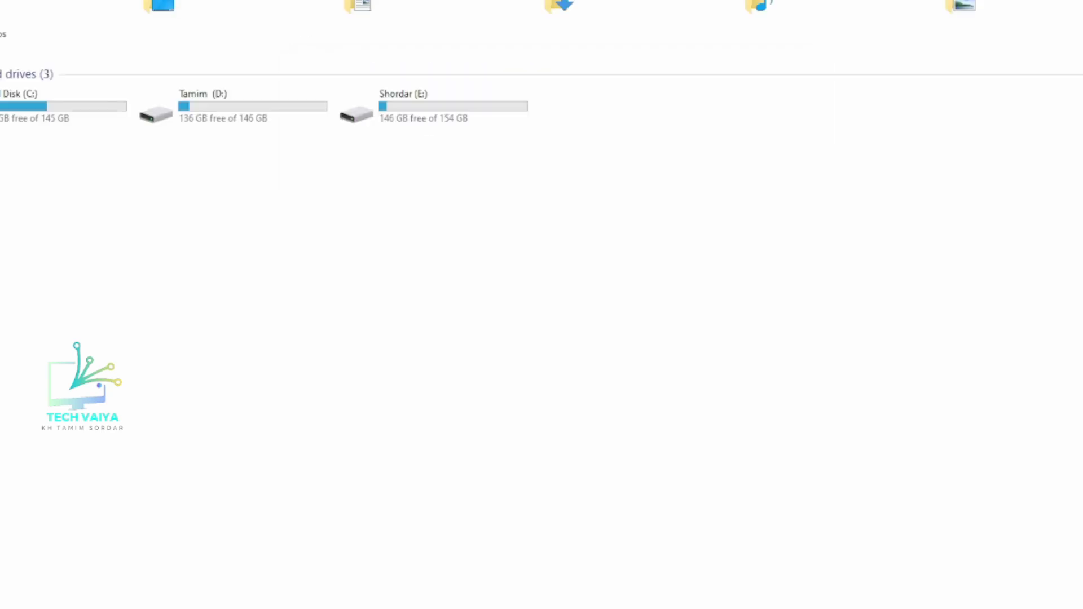
Step: Refresh File Explorer, open Downloads, and run Corel_VideoStudio_Trial_2023_seo.exe
right_click(58, 295)
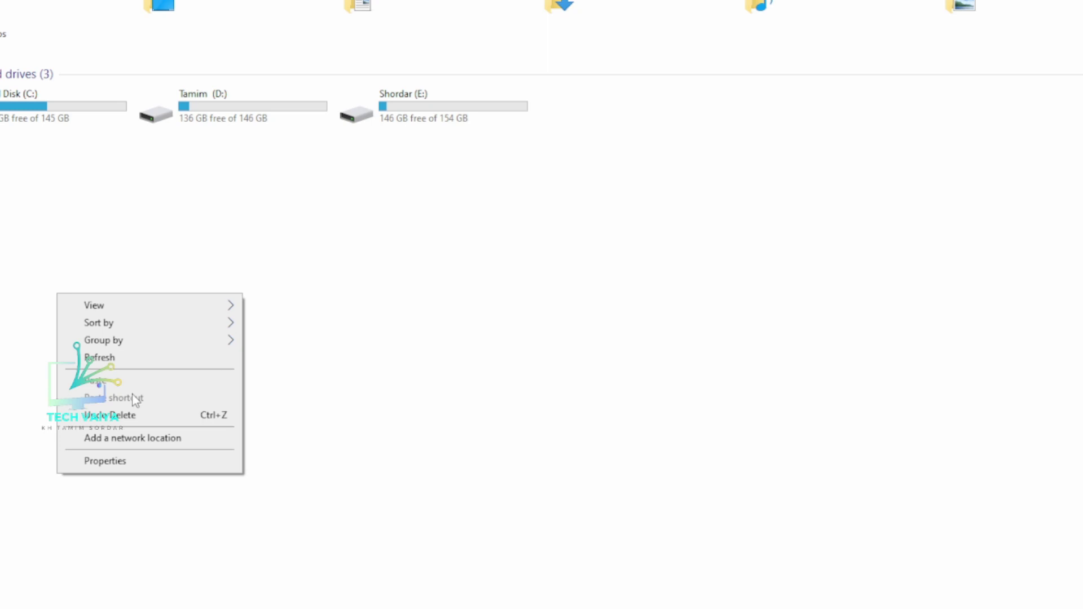
click(129, 361)
key(ctrl+a)
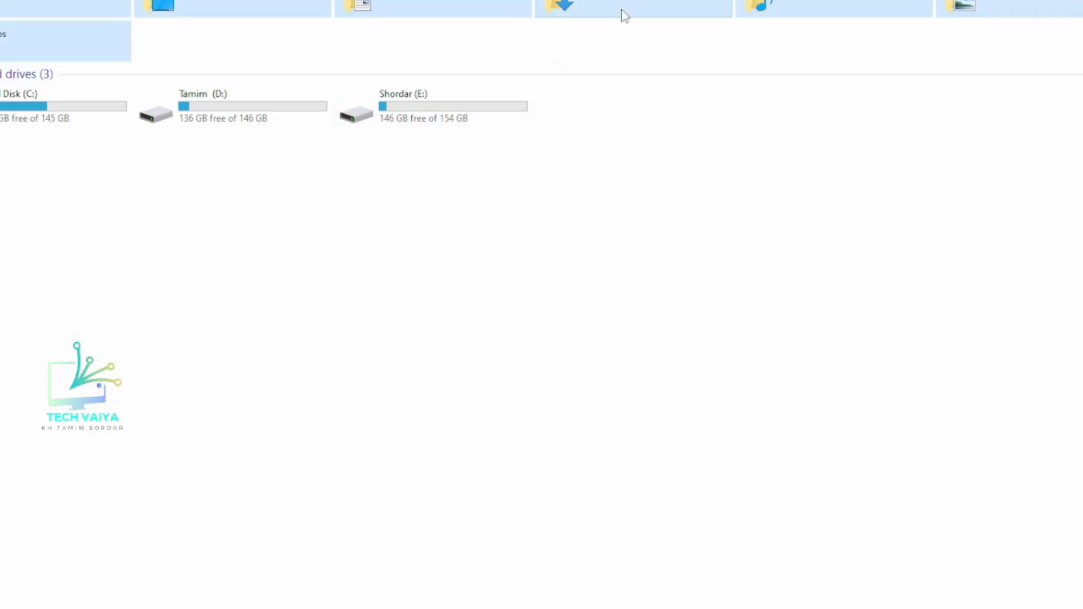
double_click(623, 15)
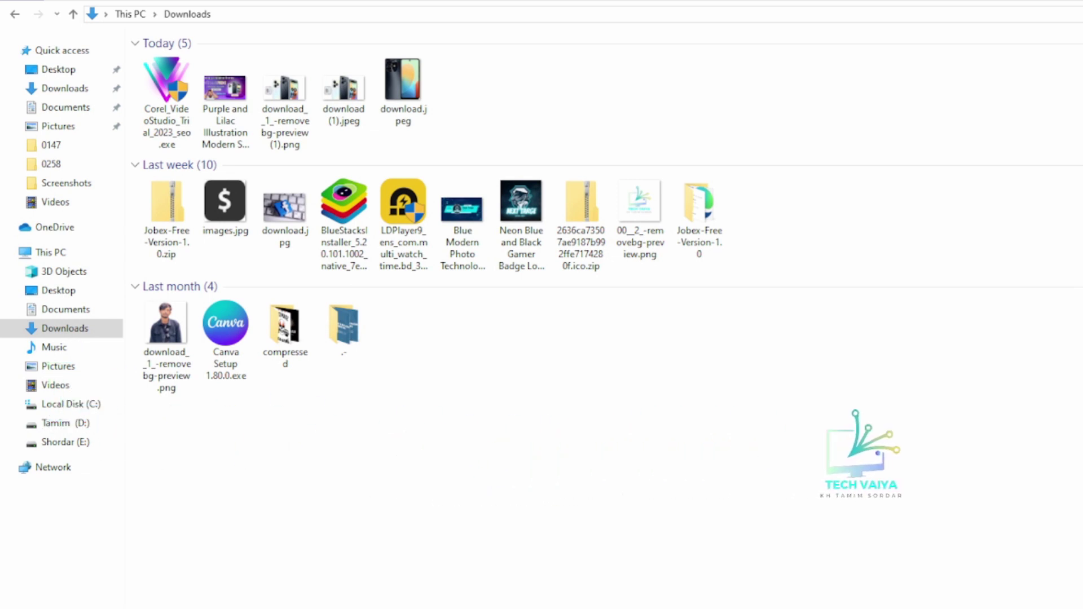
double_click(183, 115)
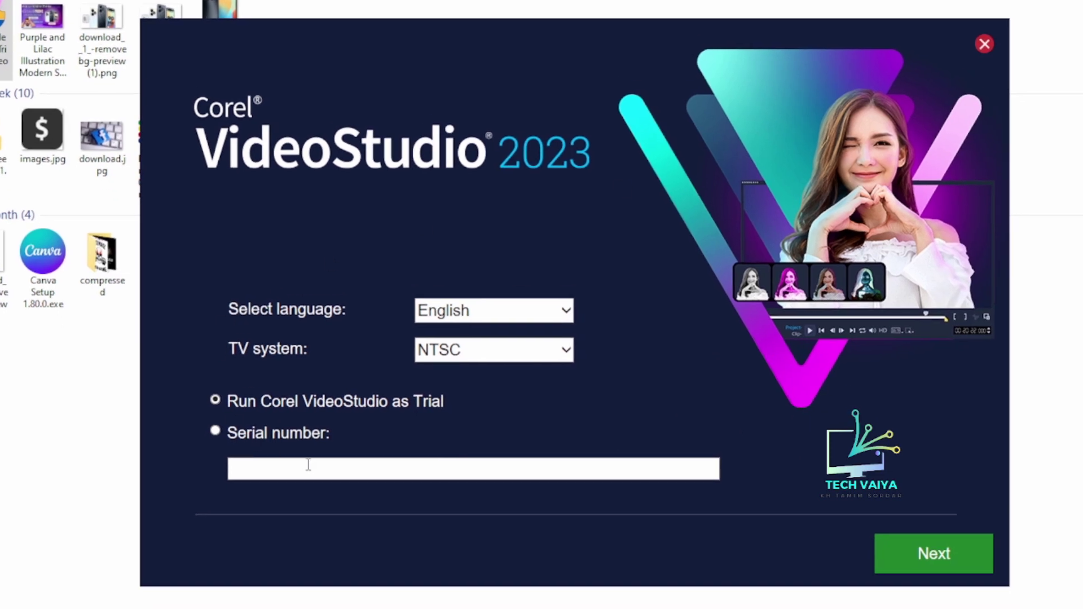
Step: Clear the rejected serial number entry and select 'Run Corel VideoStudio as Trial'
click(305, 464)
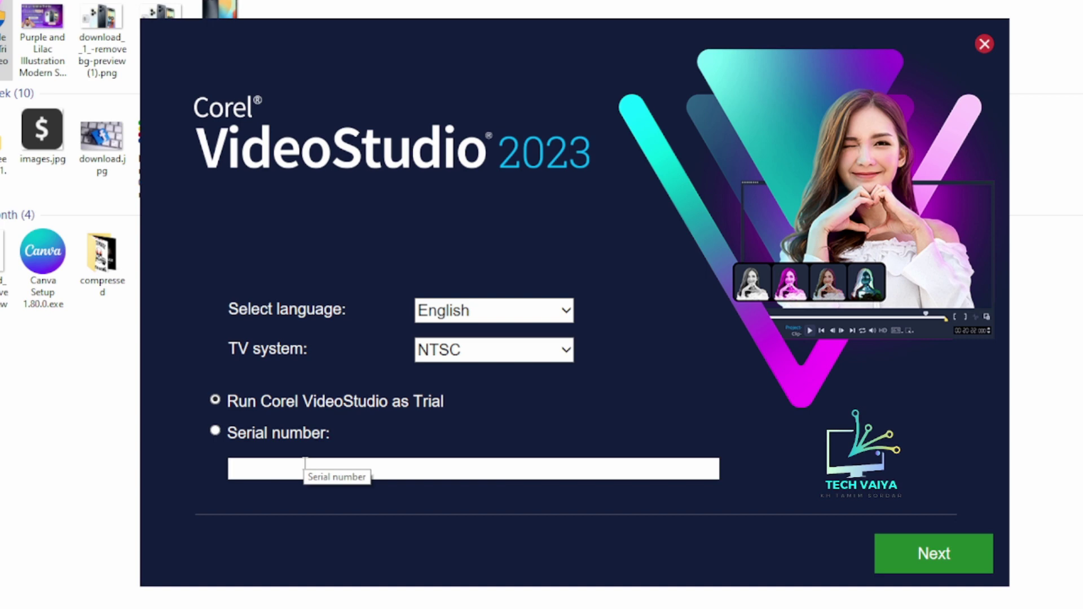
text(KH TA)
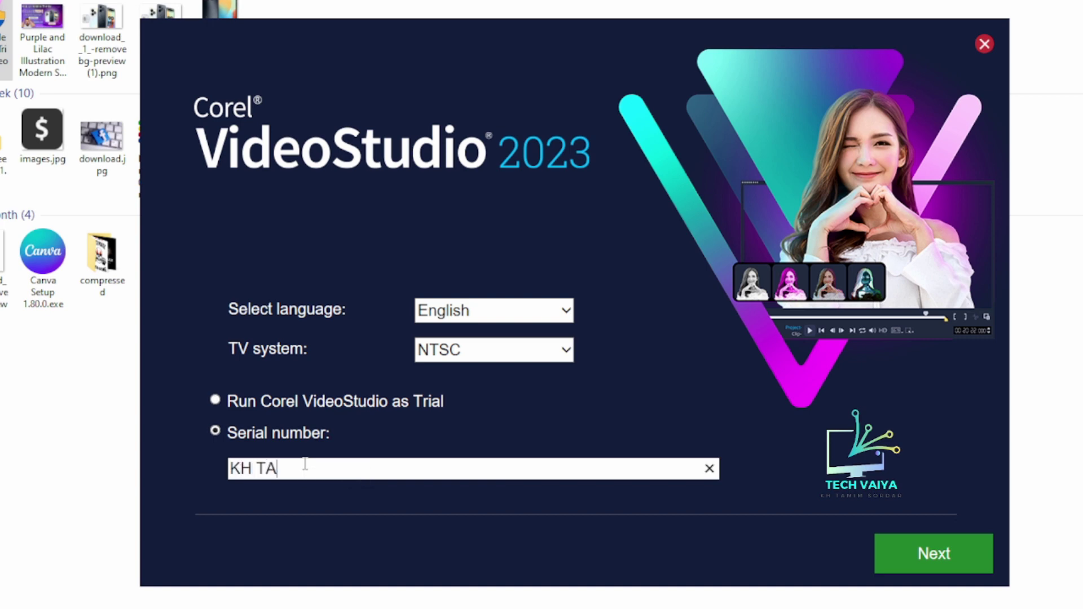
text(MIM S)
text(ORDA)
text(R)
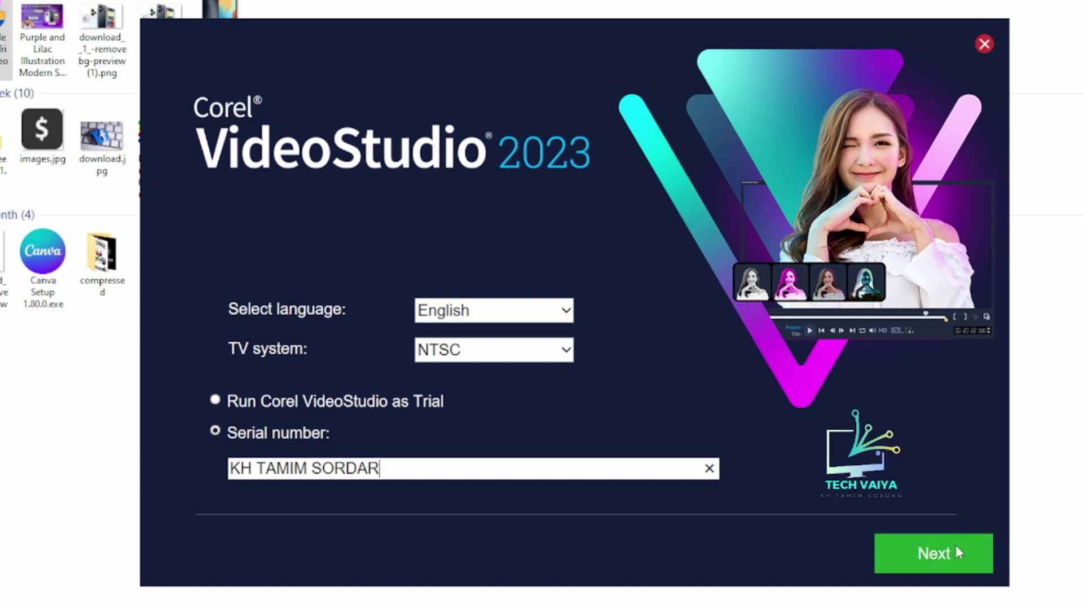
click(932, 553)
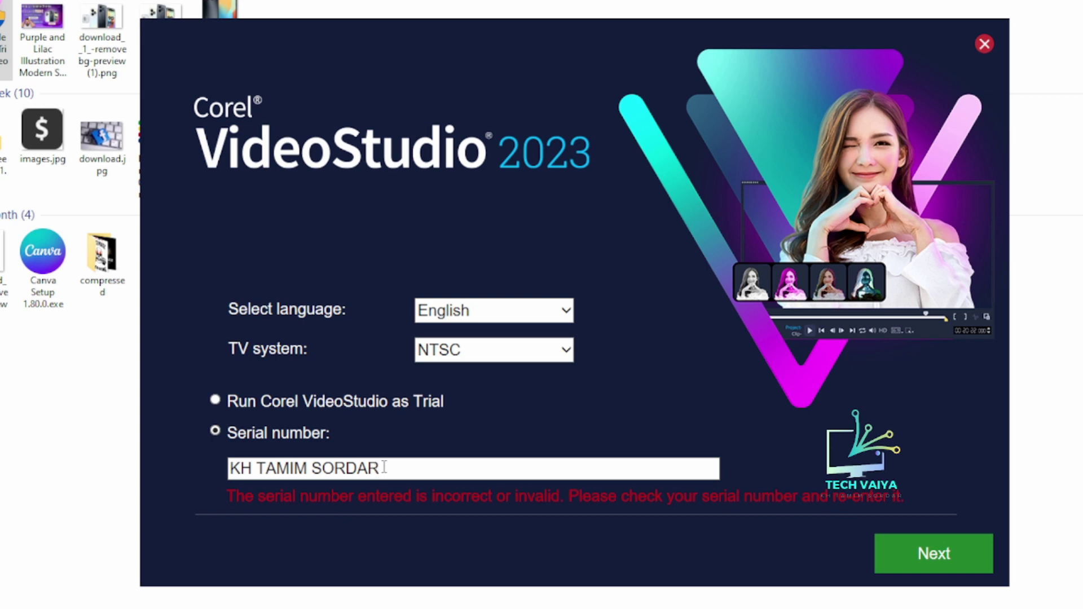
drag(377, 470, 212, 460)
key(BackSpace)
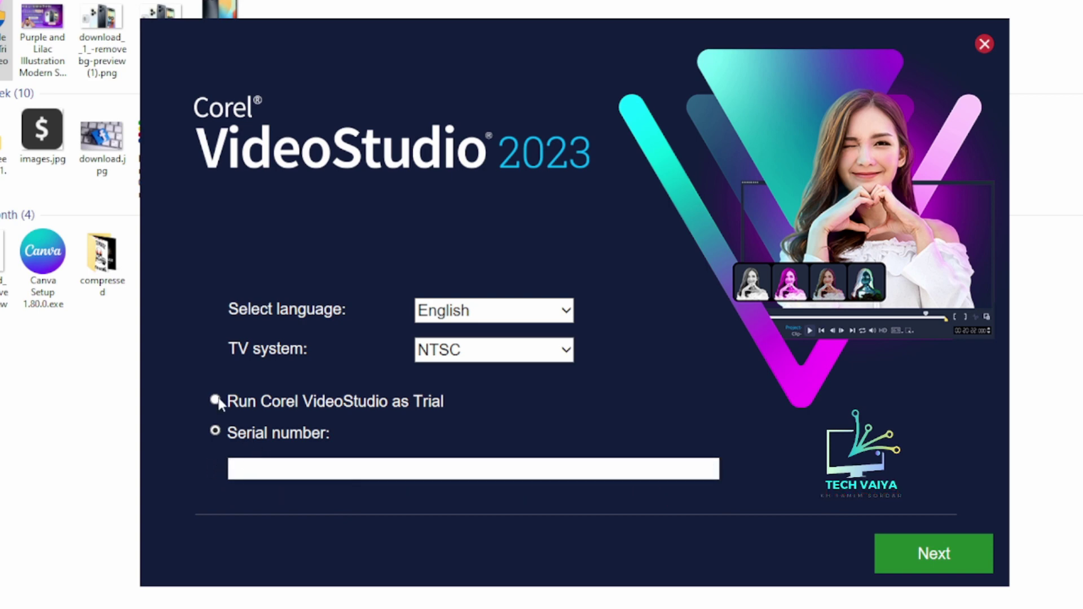
click(216, 400)
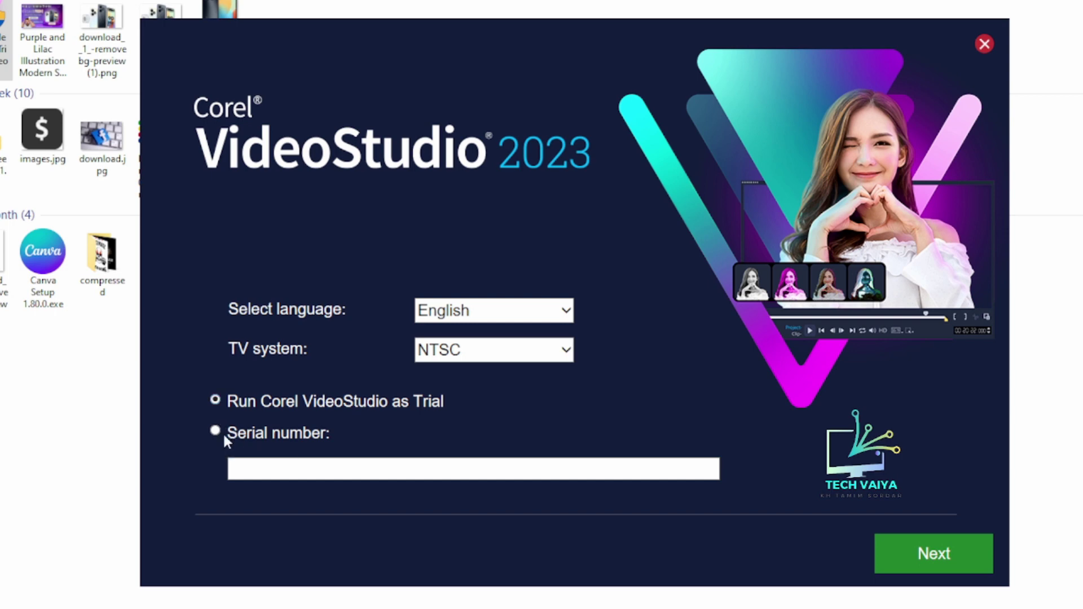
click(217, 402)
Step: Scroll the EULA, tick 'I accept the terms in the license agreement', and continue
click(925, 554)
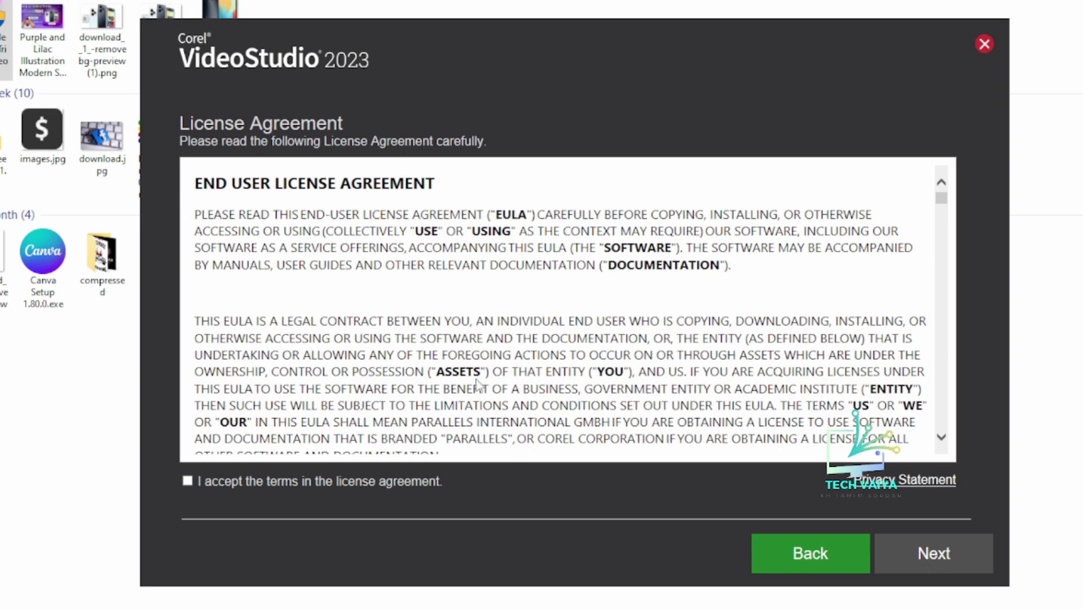
drag(944, 206, 943, 431)
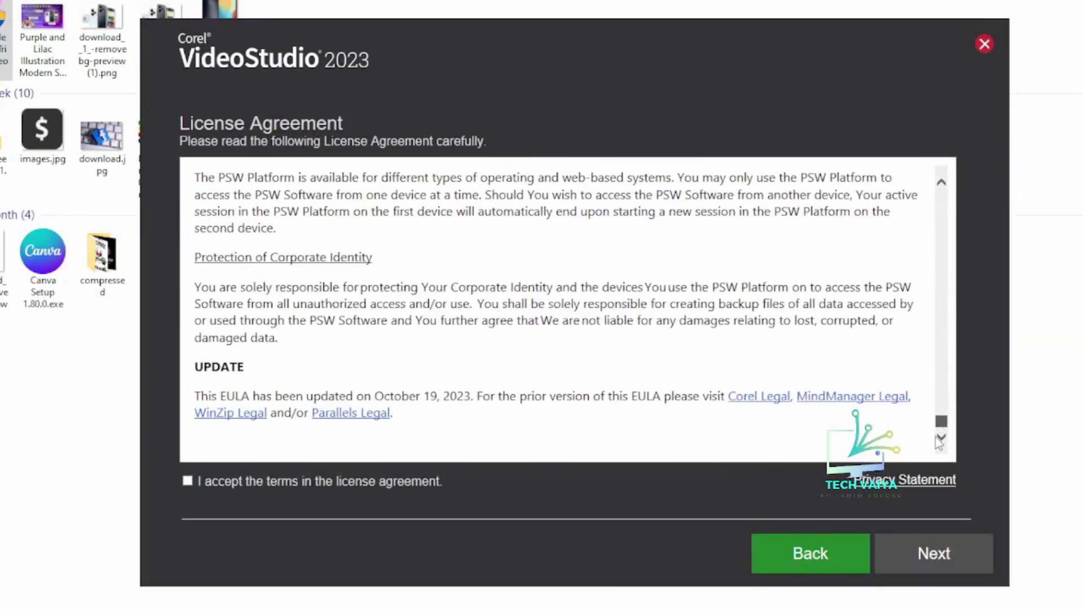
click(190, 482)
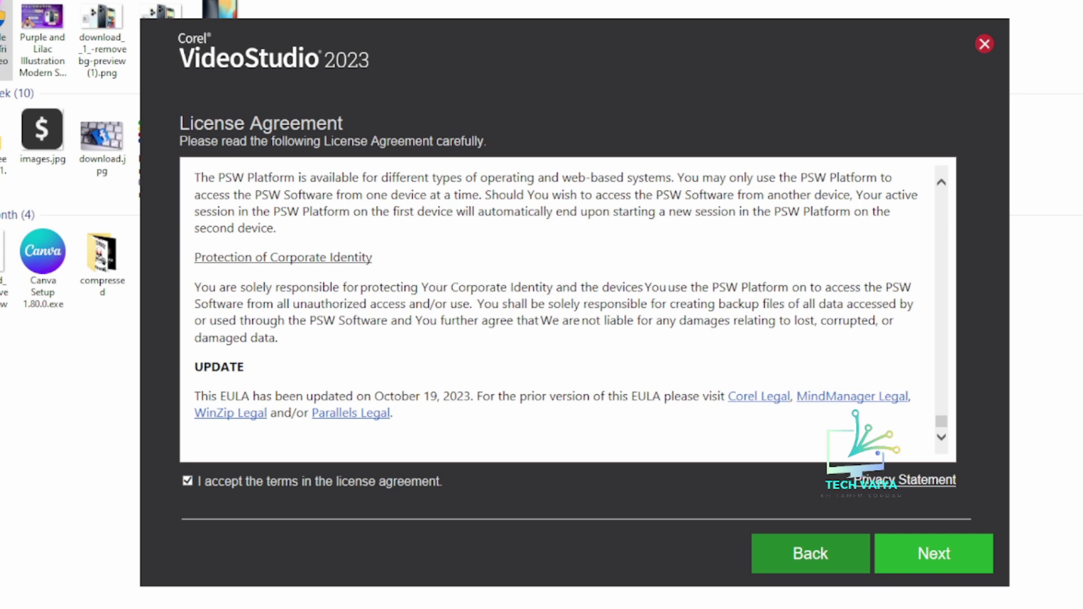
click(951, 554)
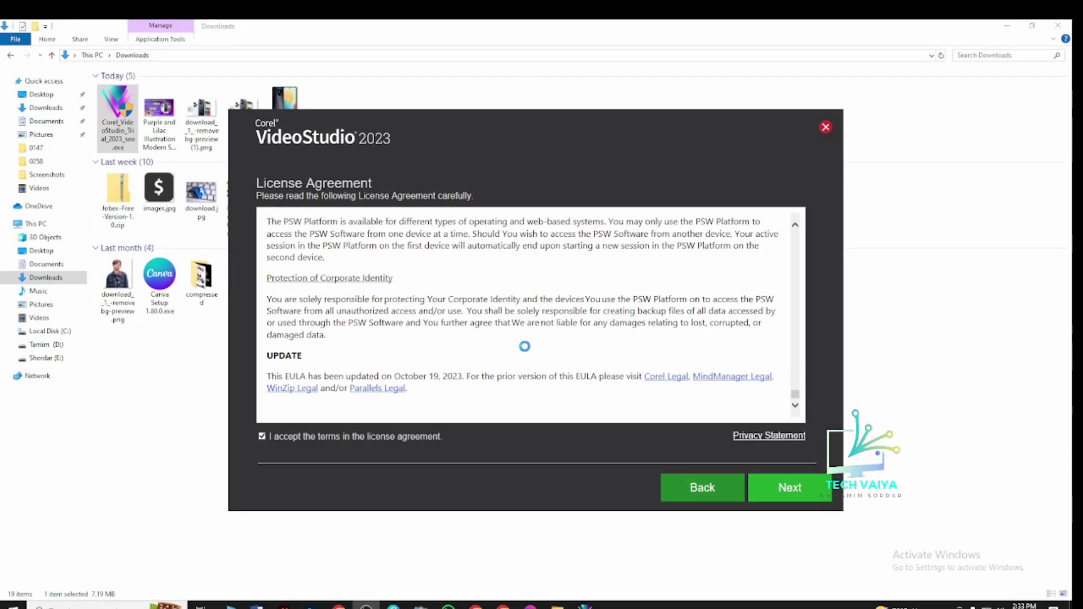
click(793, 487)
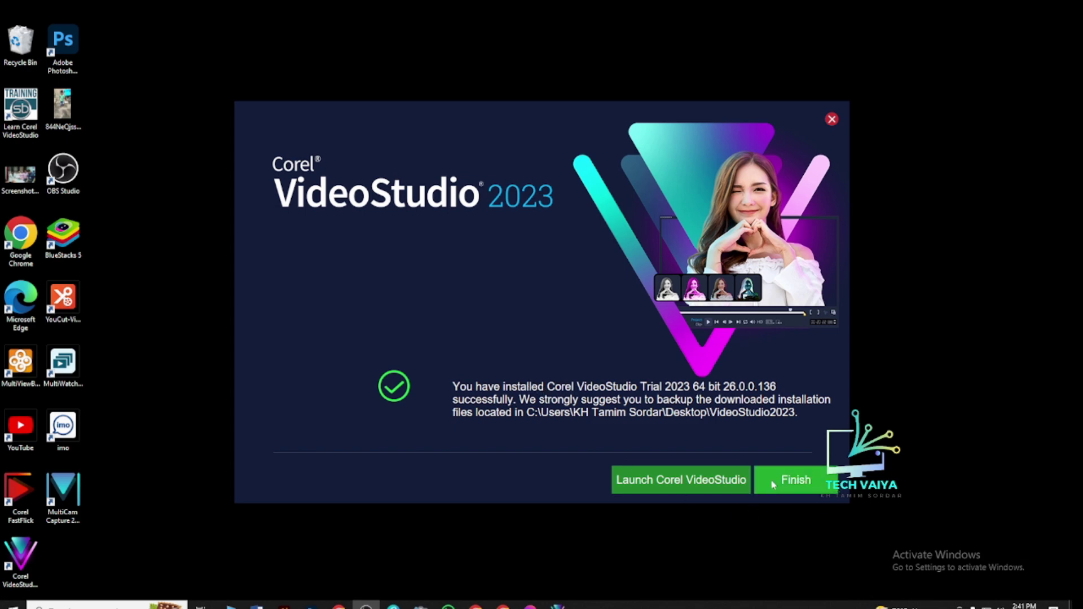
Step: Finish the installer, close the auto-opened browser, and drag the VideoStudio shortcut upward
click(790, 482)
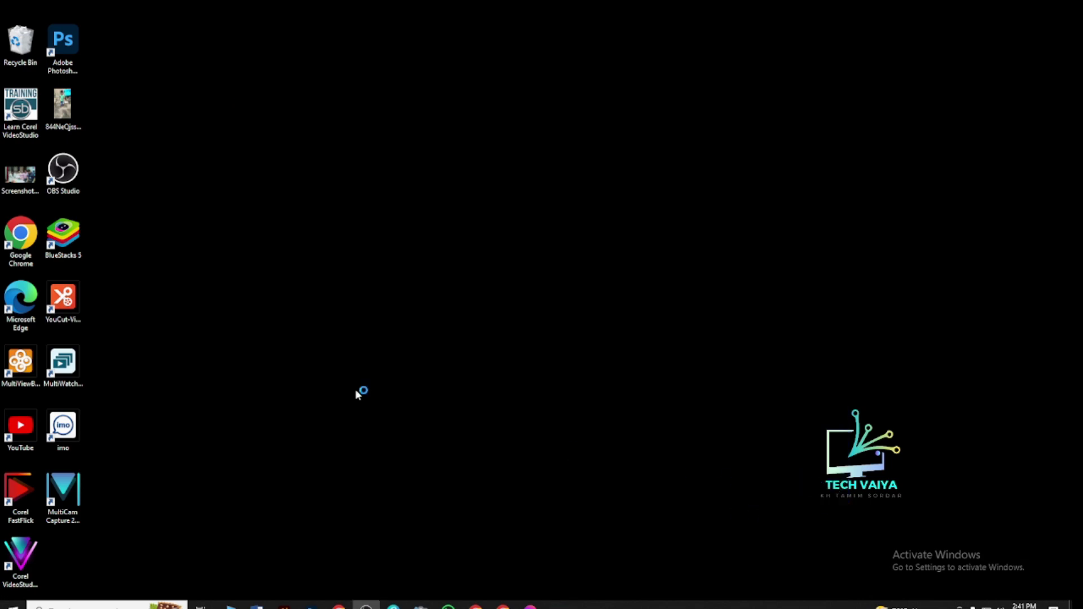
right_click(336, 273)
click(373, 305)
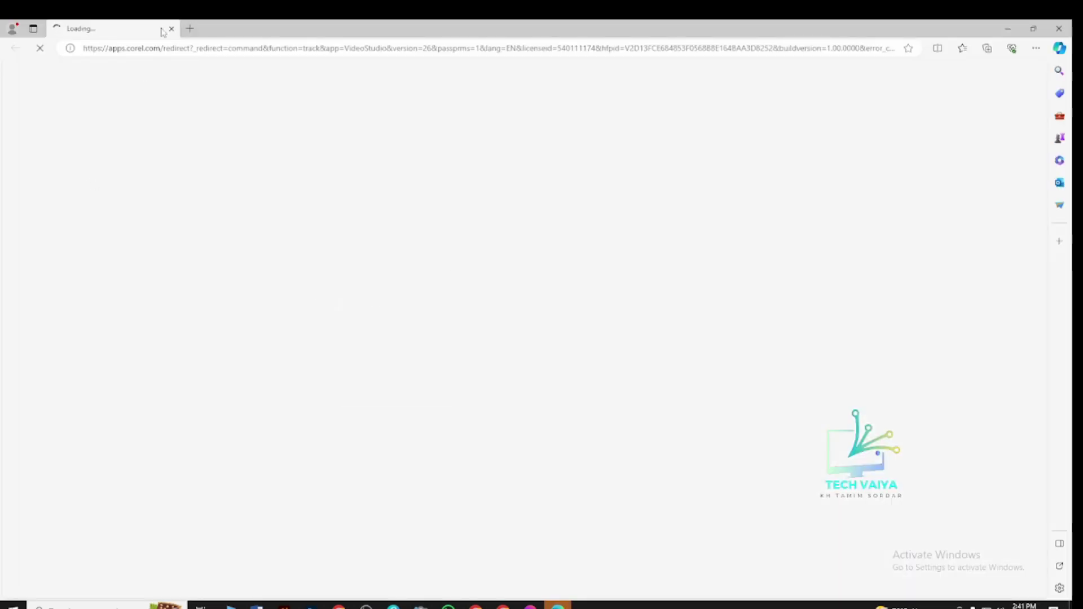
click(1072, 26)
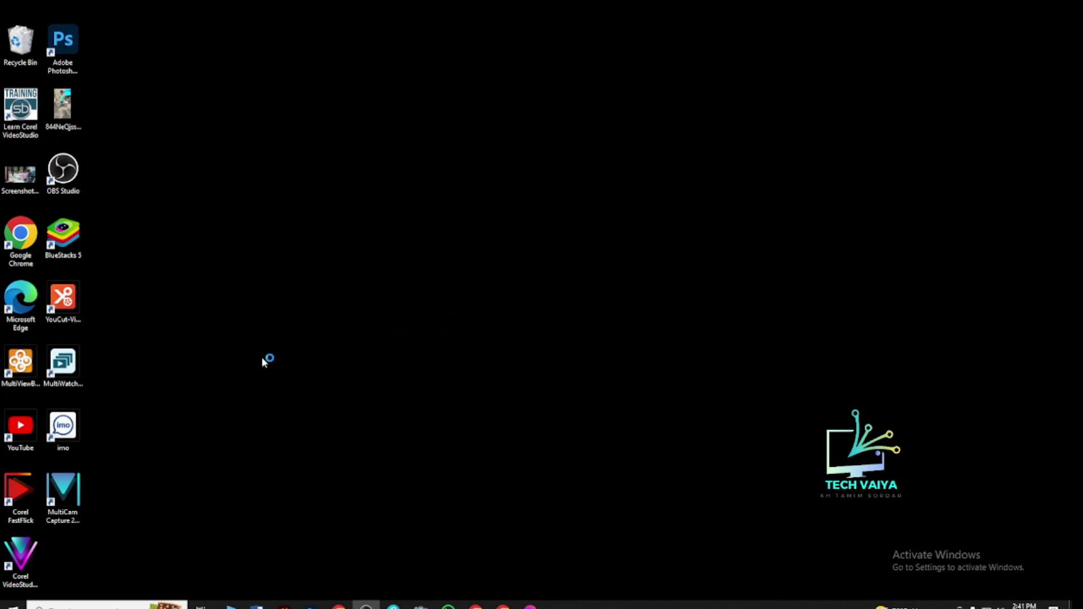
drag(15, 541, 141, 97)
Step: Delete the FastFlick and MultiCam Capture shortcuts and move VideoStudio into the top row
right_click(259, 140)
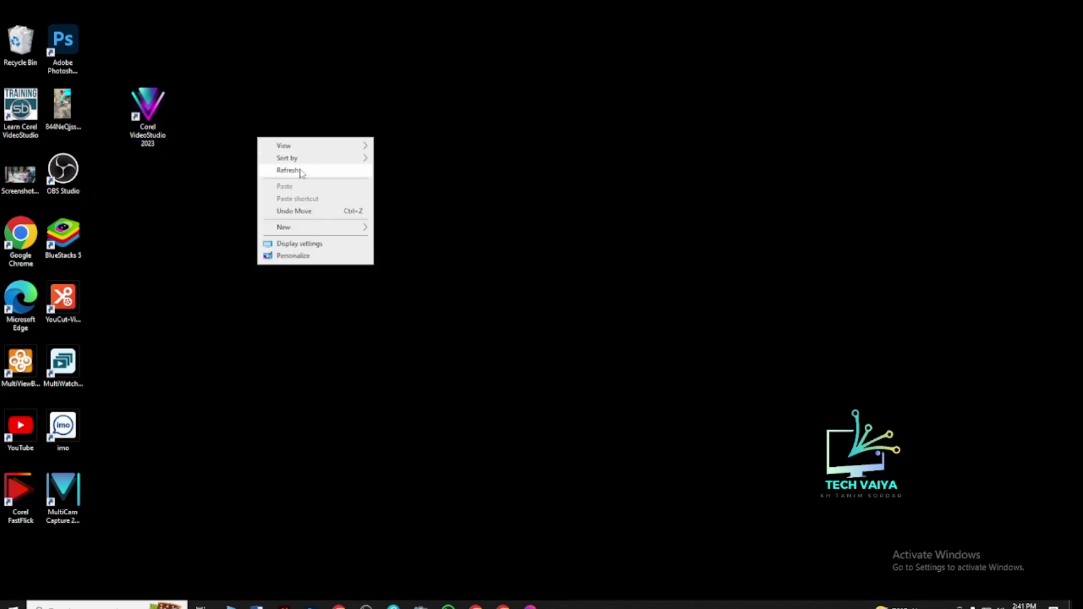
click(305, 171)
drag(113, 511, 0, 522)
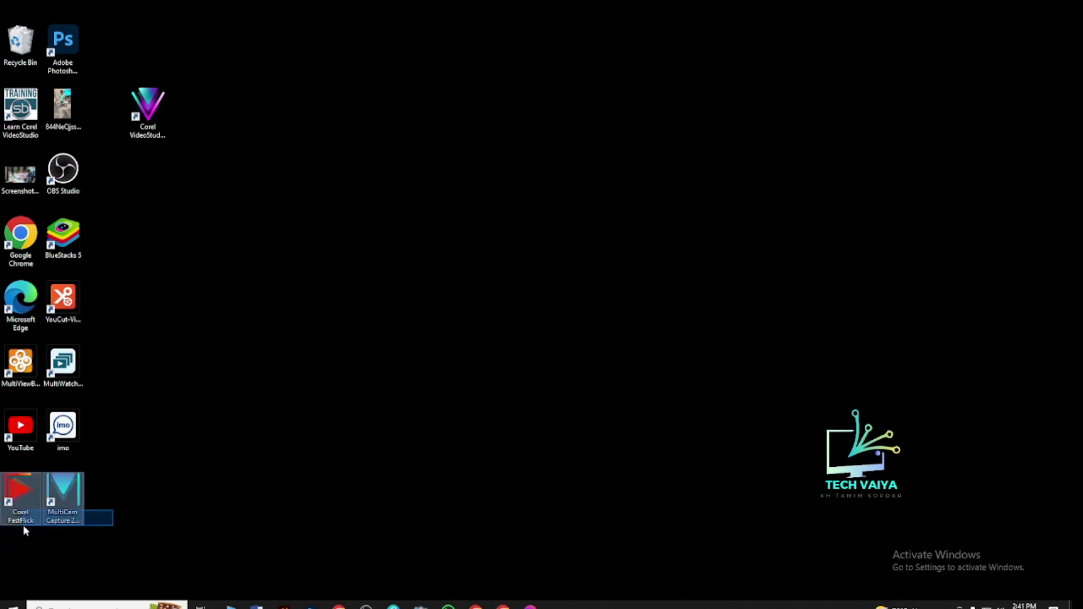
drag(2, 526, 4, 536)
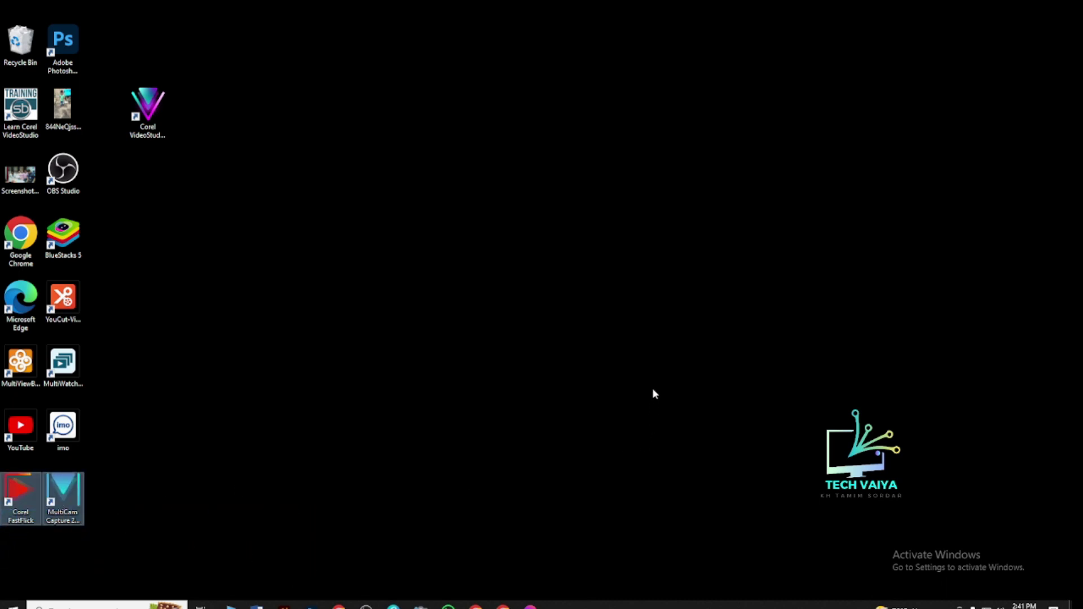
key(Delete)
drag(148, 107, 148, 45)
click(194, 401)
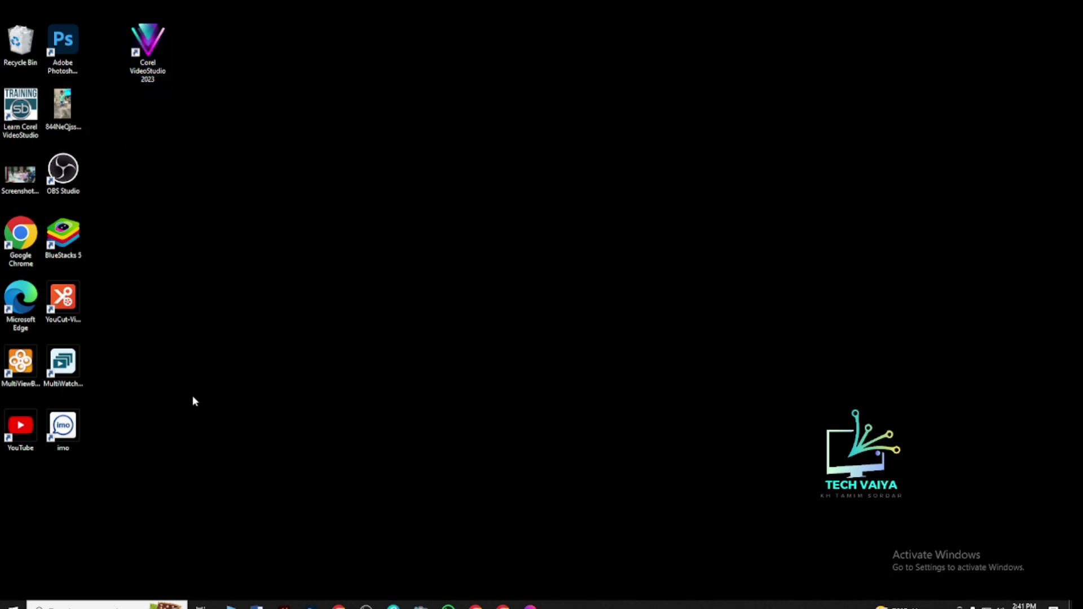
Step: Pin Corel VideoStudio 2023 to the taskbar from Windows search
click(103, 605)
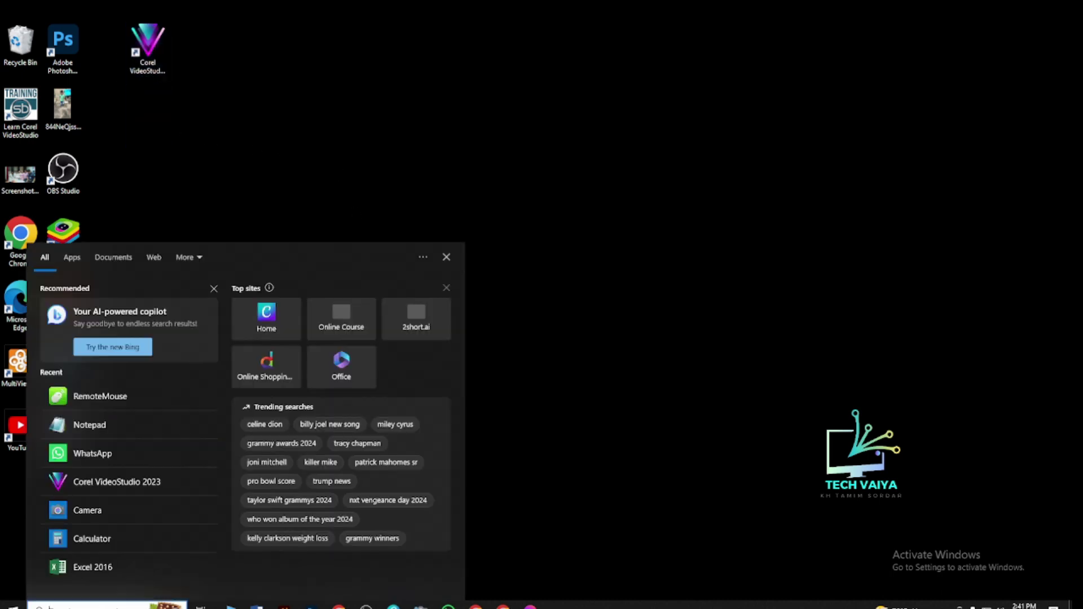
text(c)
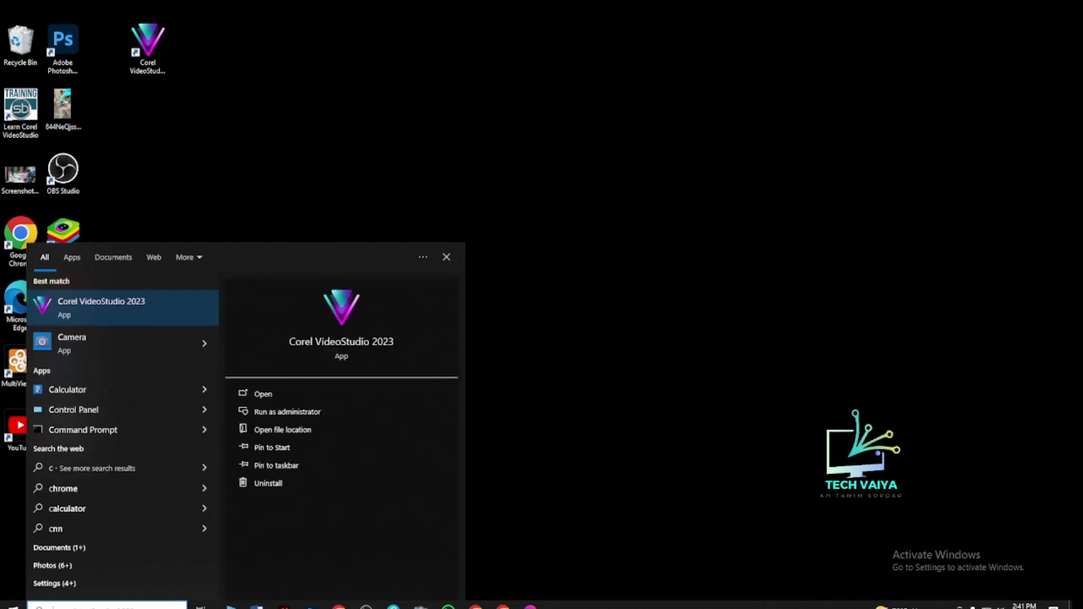
click(309, 466)
click(533, 393)
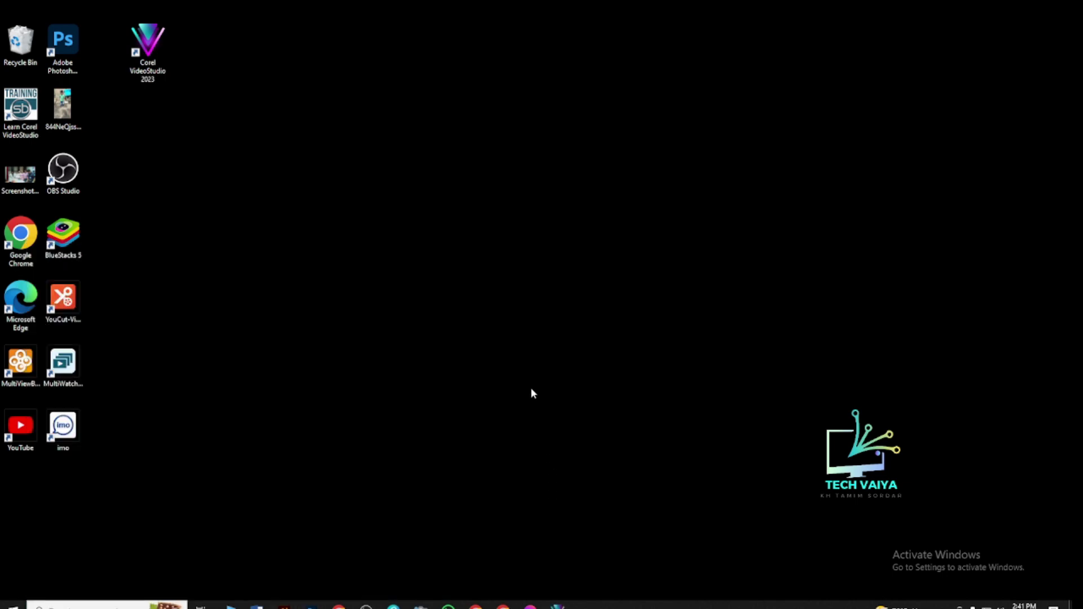
Step: Place the VideoStudio desktop shortcut beside the Adobe Photoshop shortcut
right_click(442, 276)
click(476, 309)
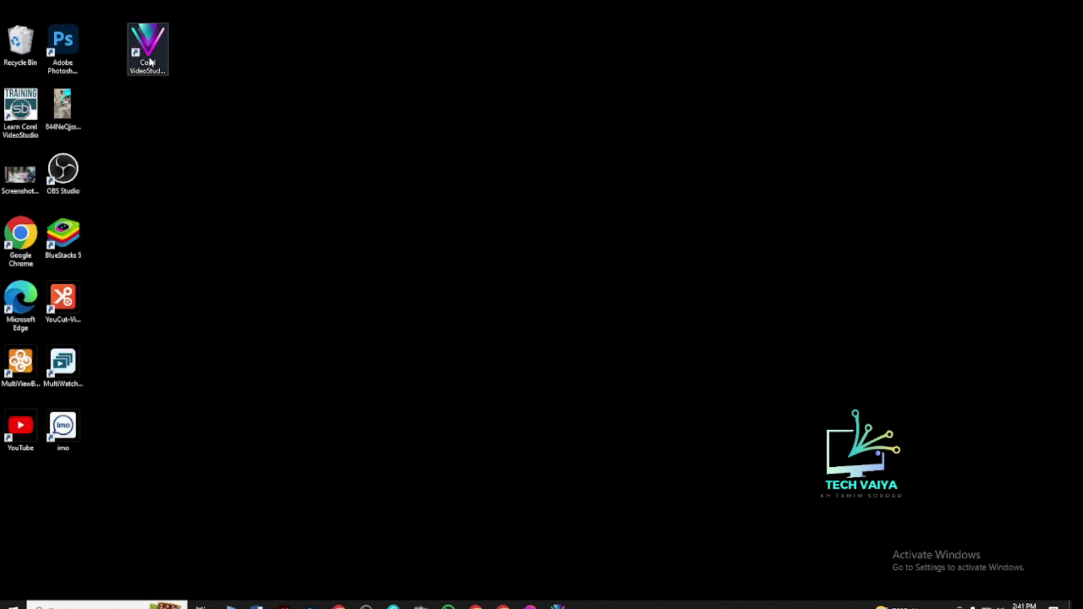
drag(150, 62, 108, 62)
right_click(248, 93)
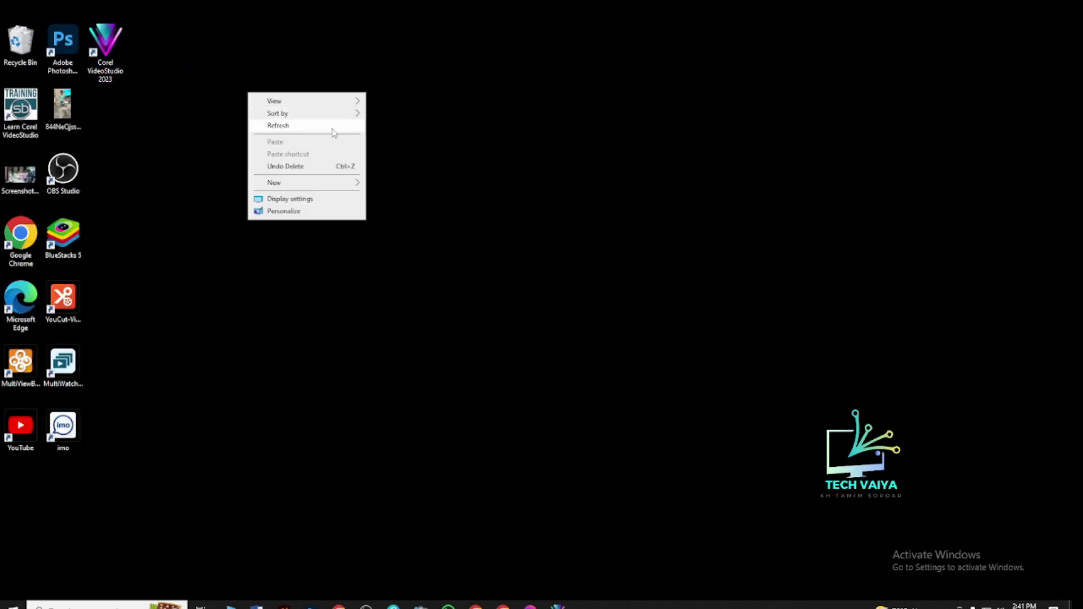
click(331, 129)
Step: Refresh the desktop several times, then launch Corel VideoStudio from its taskbar icon
right_click(327, 130)
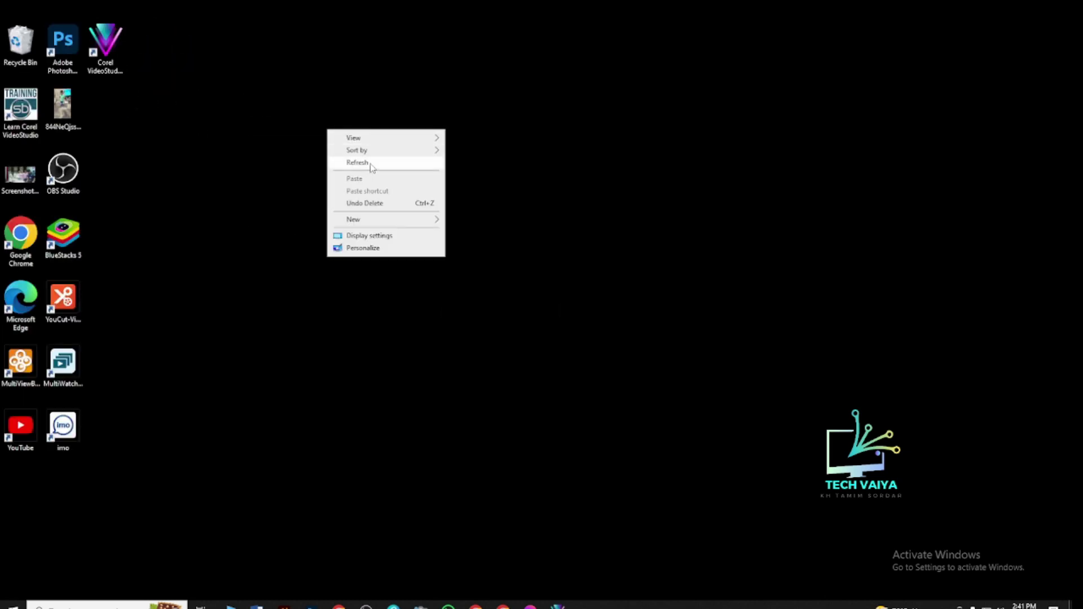
click(371, 165)
right_click(368, 161)
click(392, 195)
right_click(384, 188)
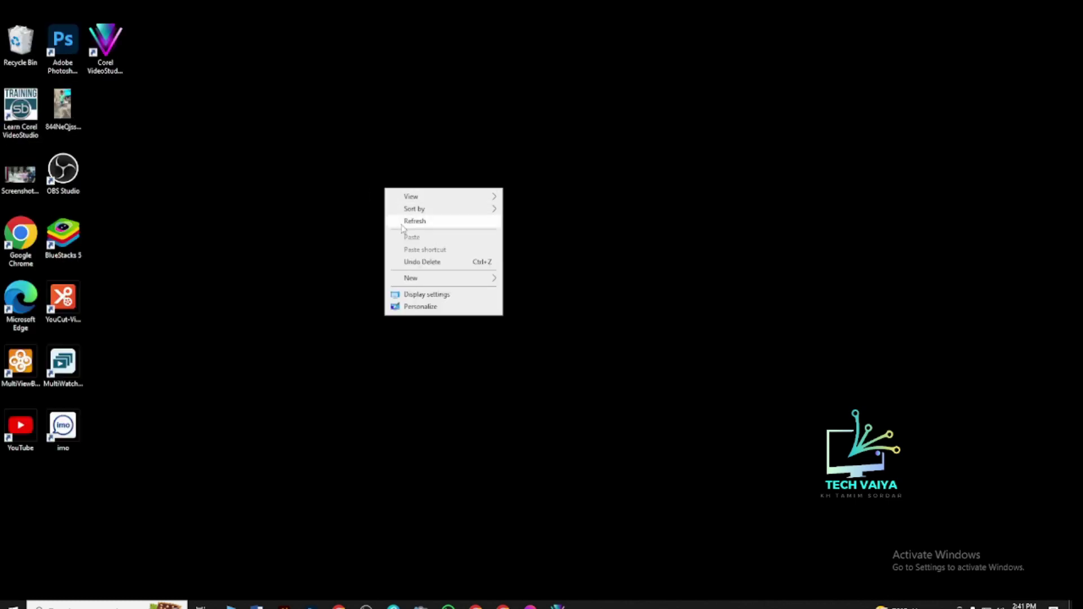
click(402, 225)
right_click(400, 224)
click(444, 259)
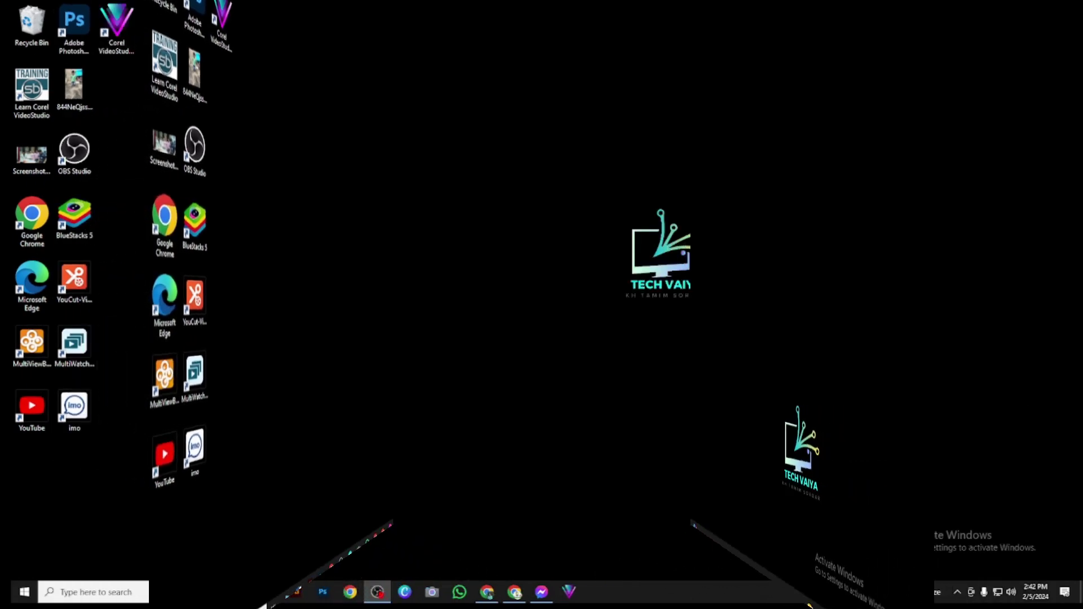
click(567, 593)
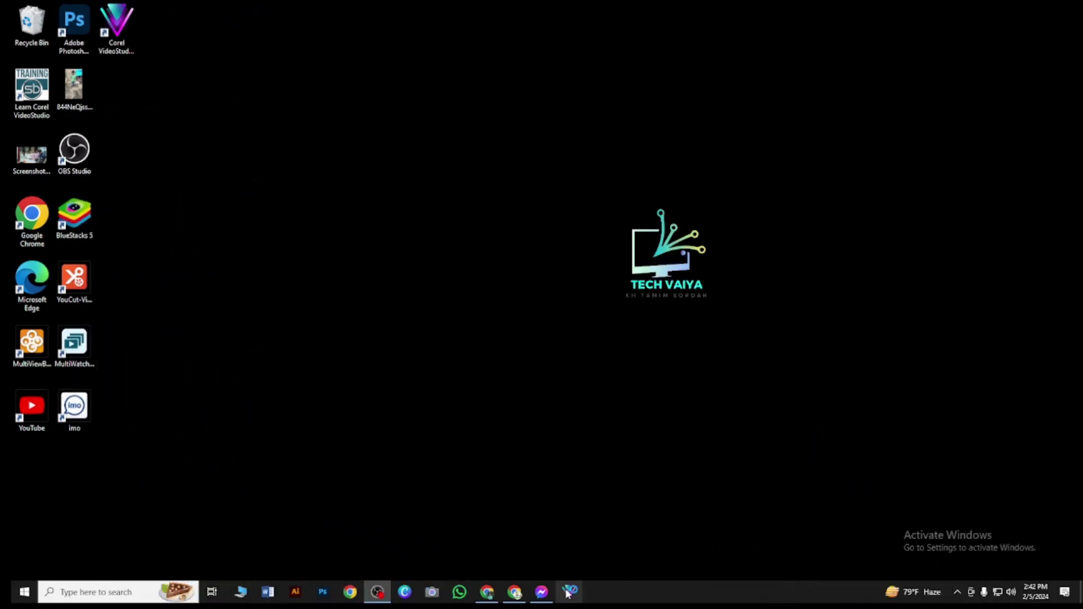